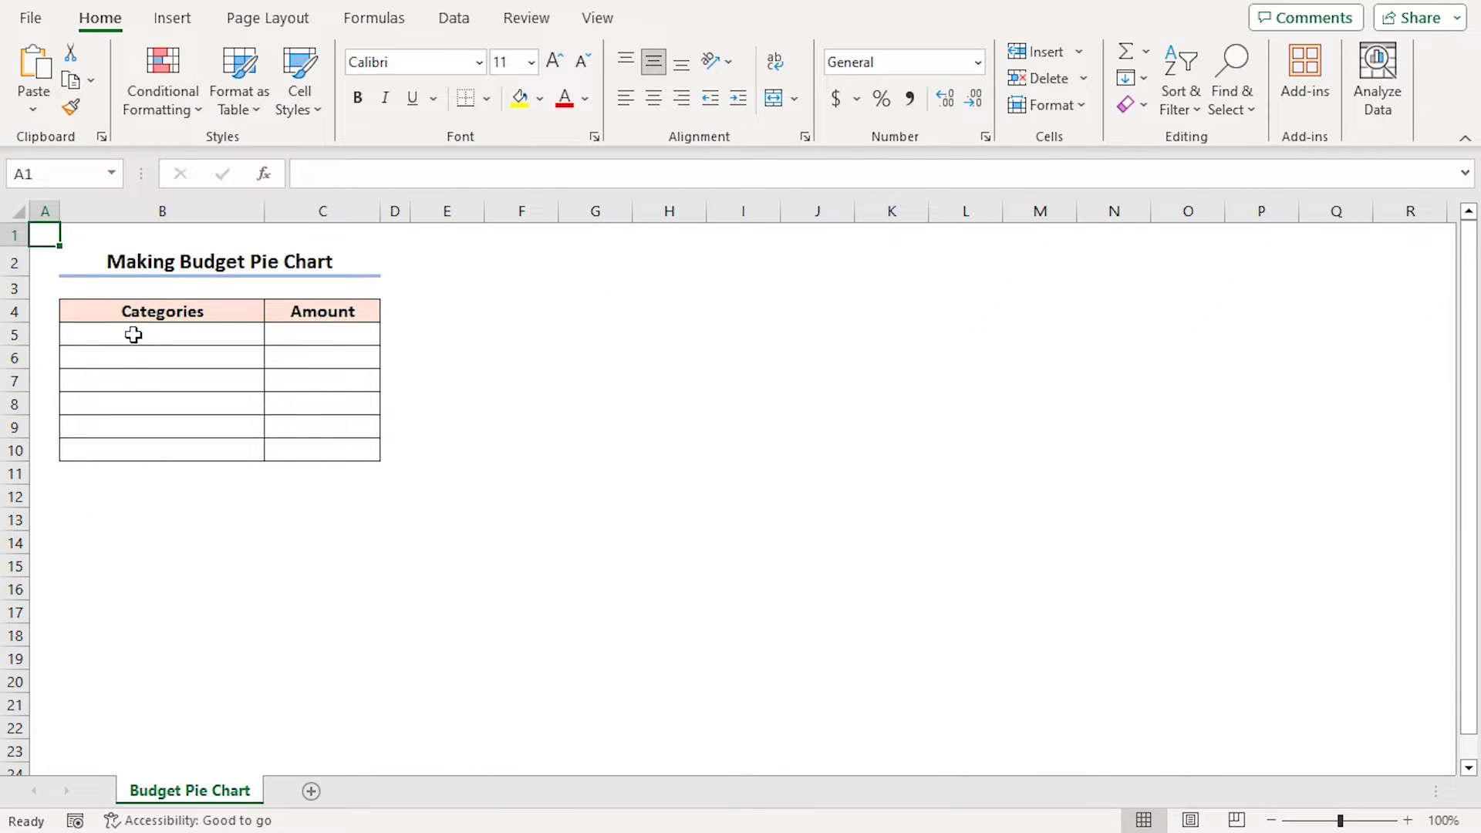
Step: Enter the six category names Entertainment, Food & Groceries, House Rent, Insurances, Transportation, Utility Bills in B5:B10
left_click_drag(133, 335, 145, 443)
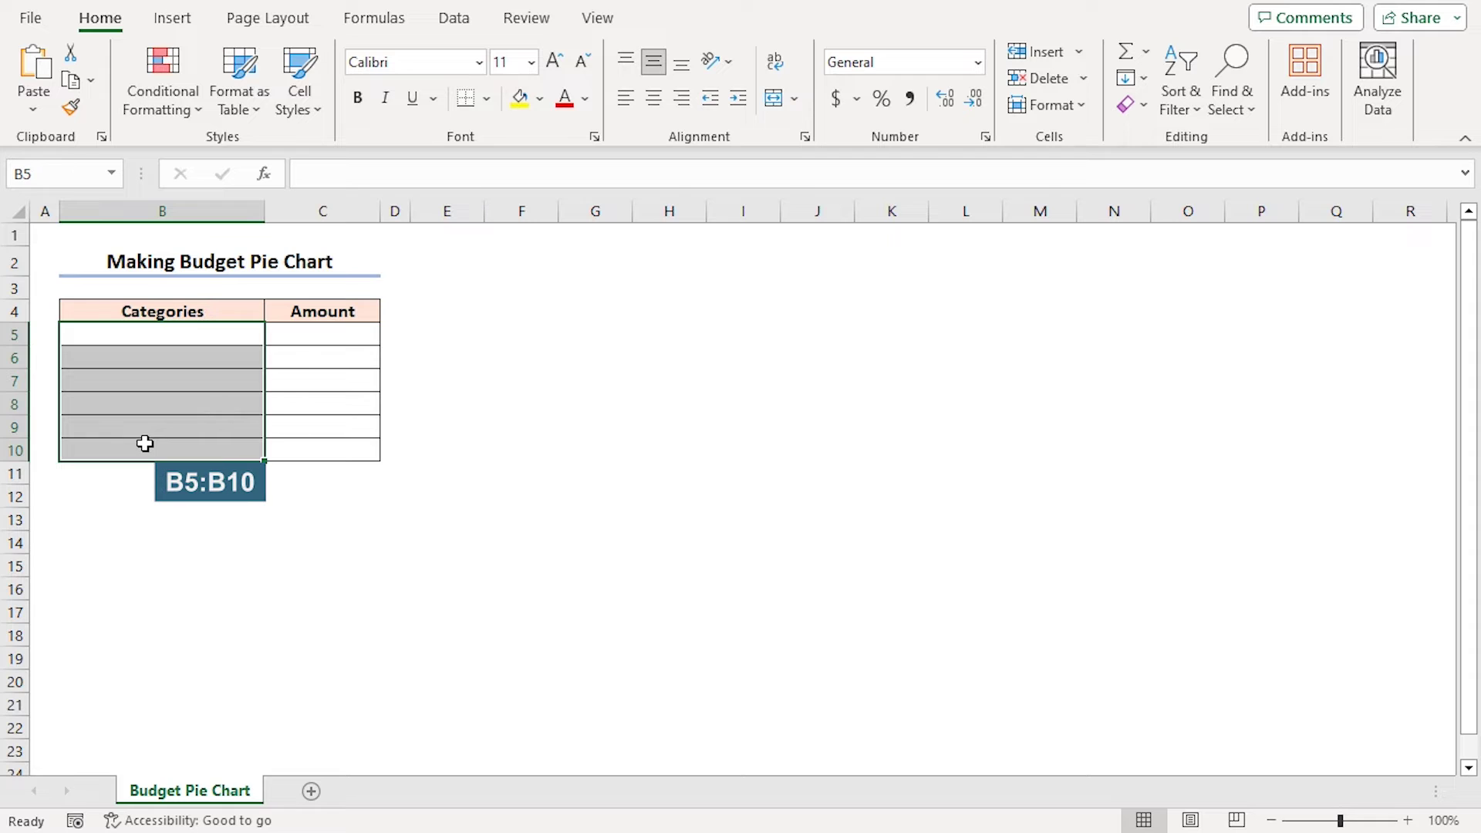
left_click(139, 335)
type("Enter")
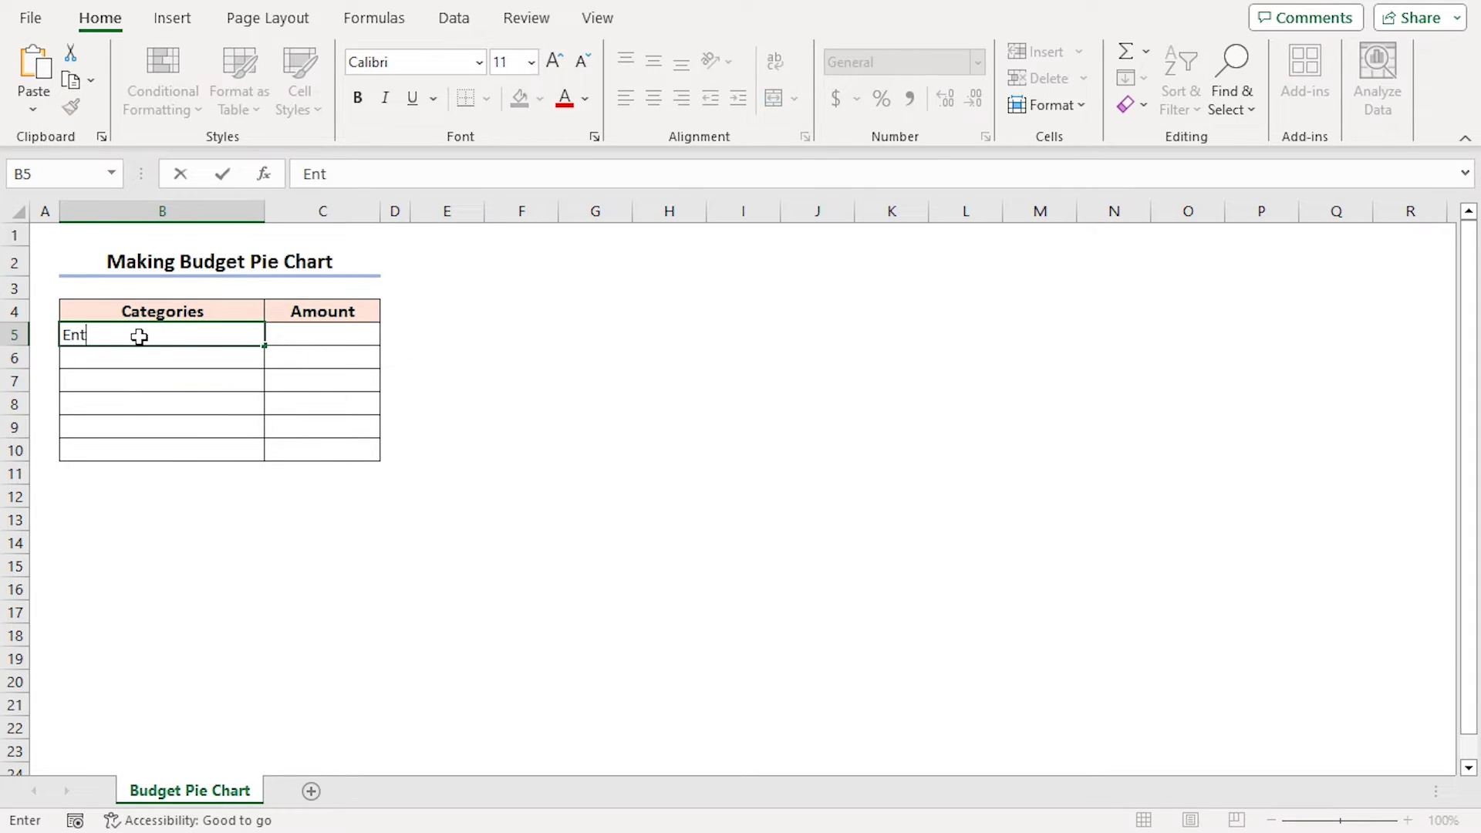
type("tainmen")
key("Return")
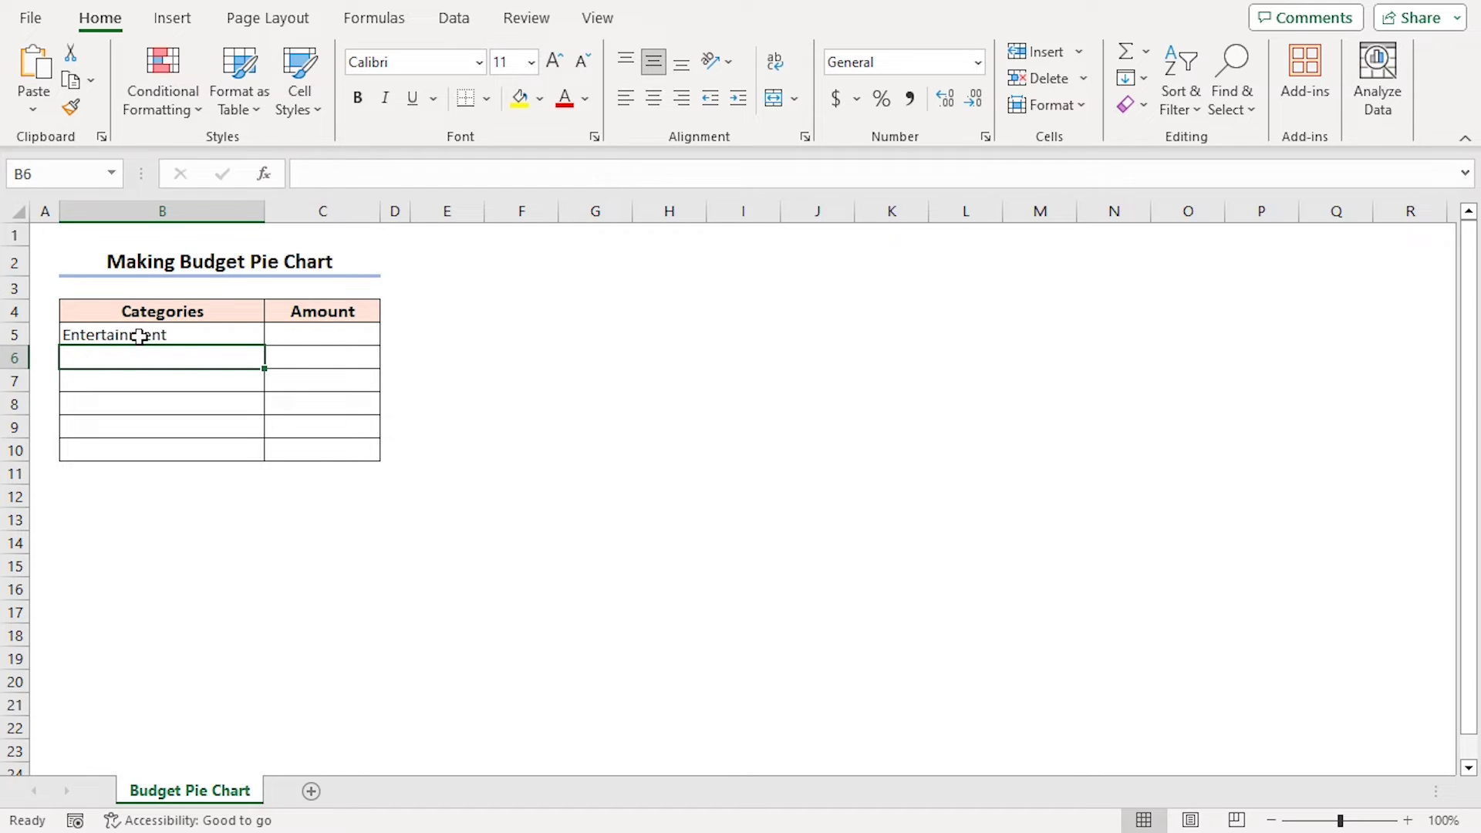
type("Food & Gro")
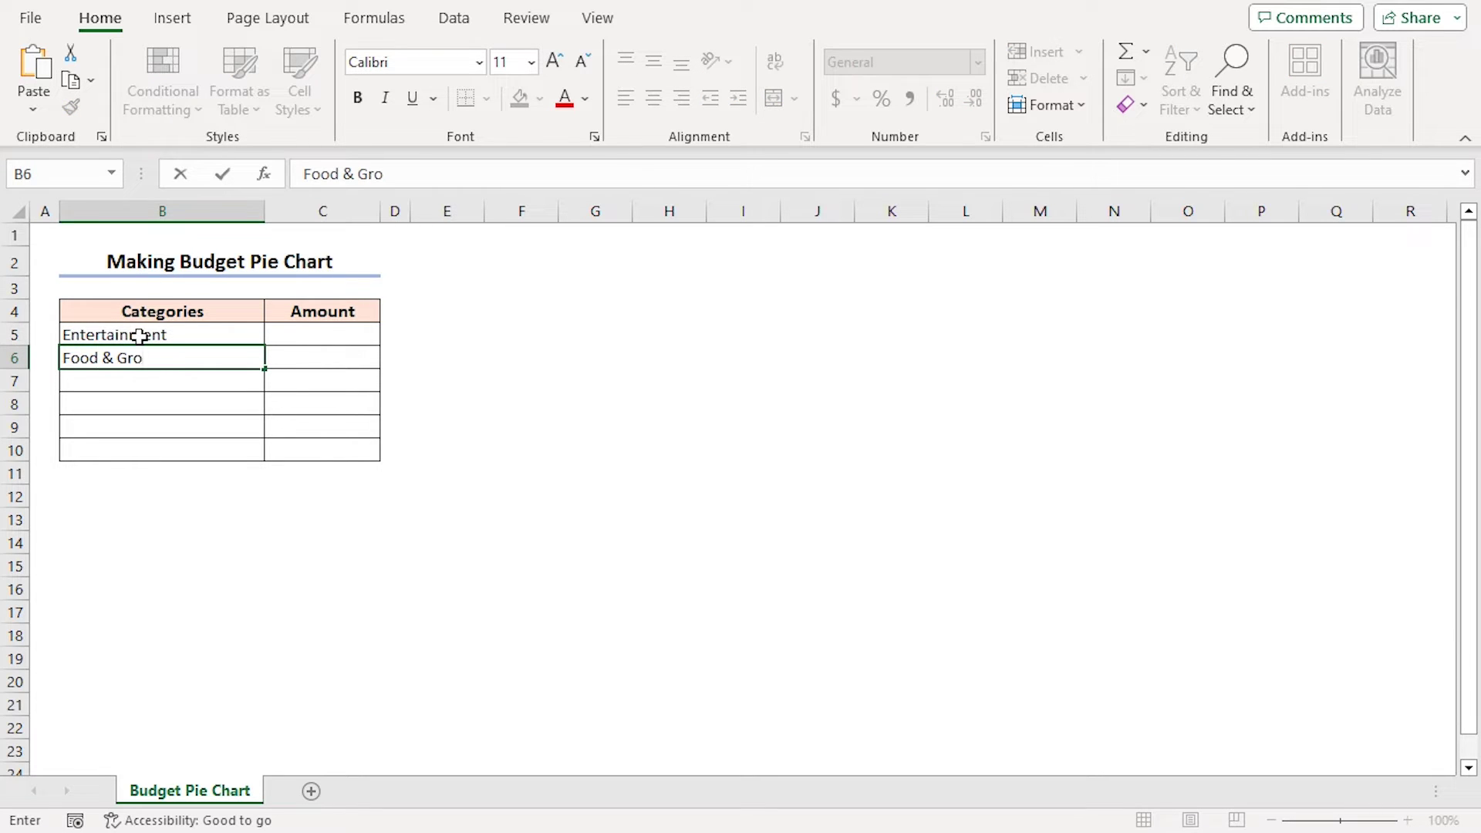
type("ceries")
key("Return")
type("Hous")
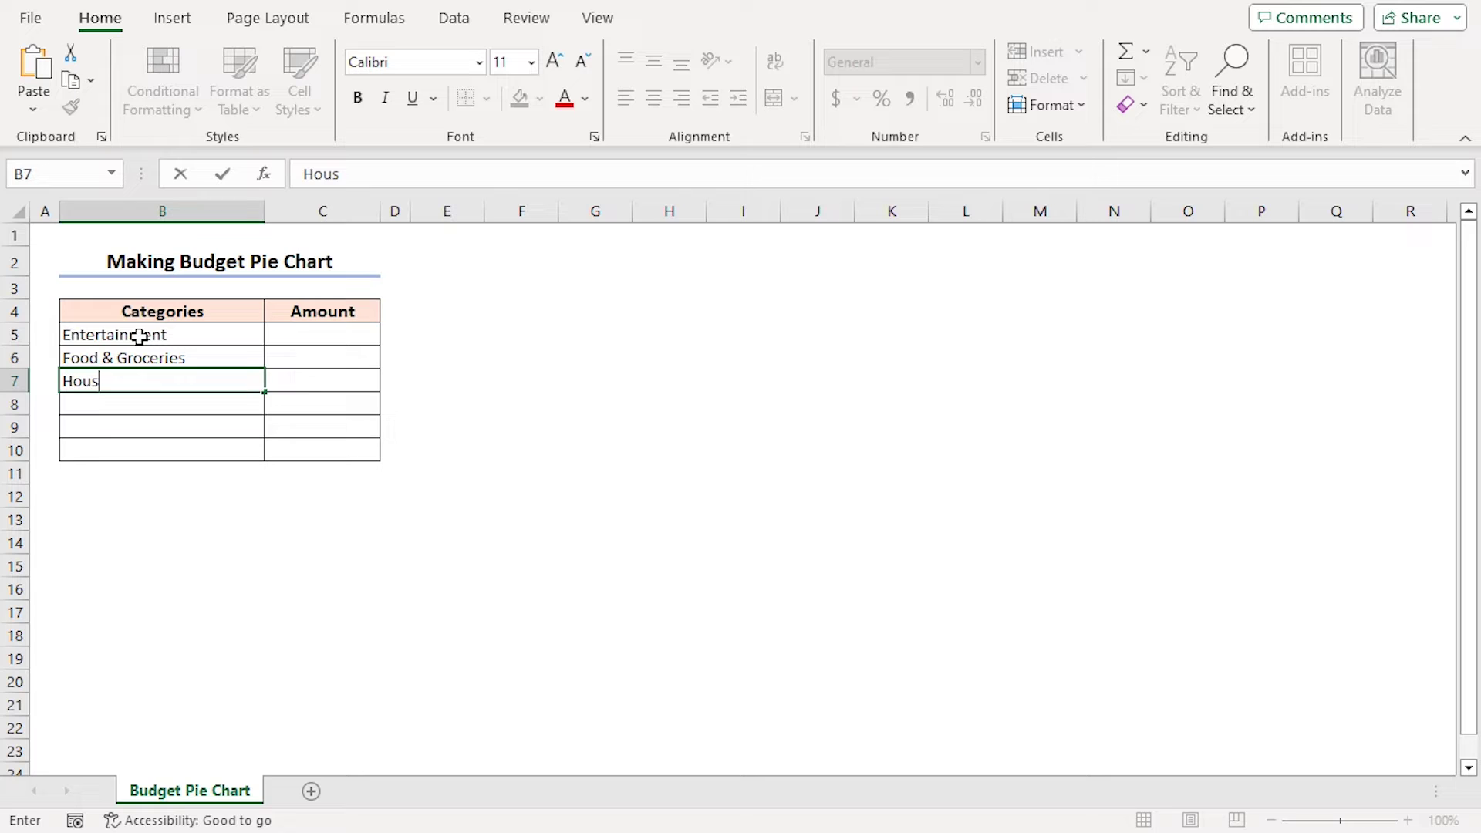
type("e Rent")
key("Return")
type("In")
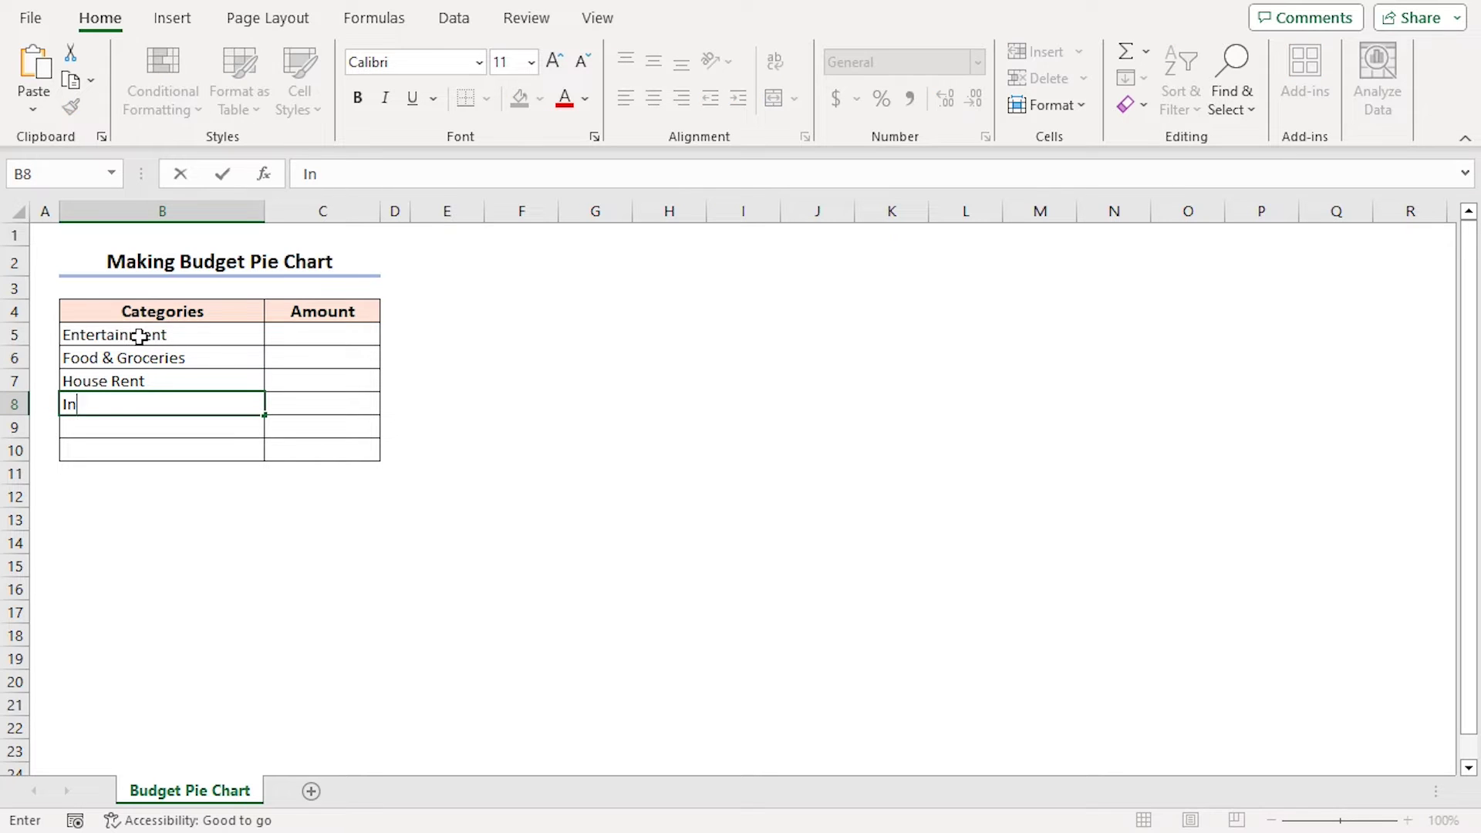
type("surances")
key("Return")
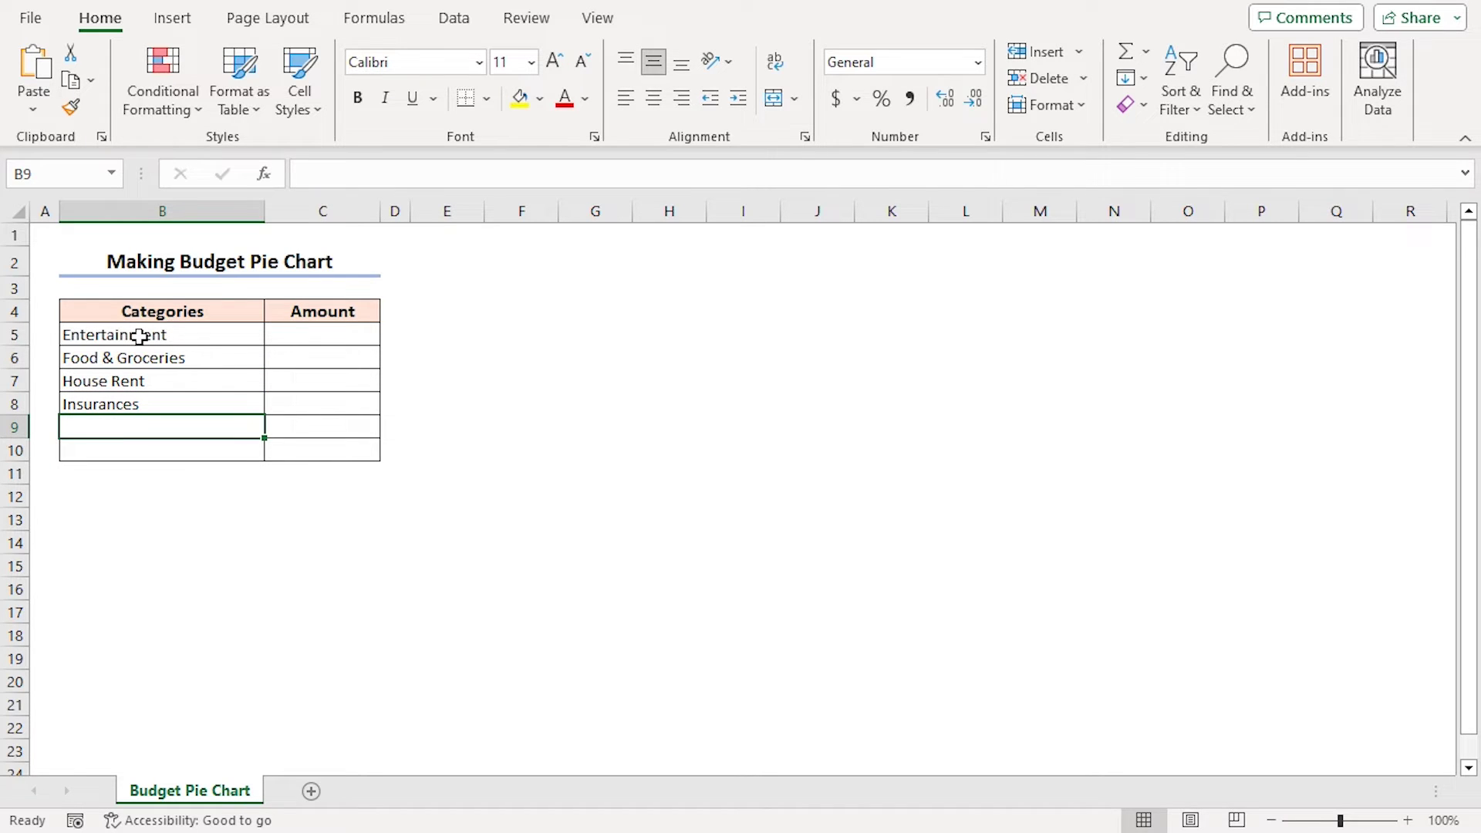
type("Transportation")
key("Return")
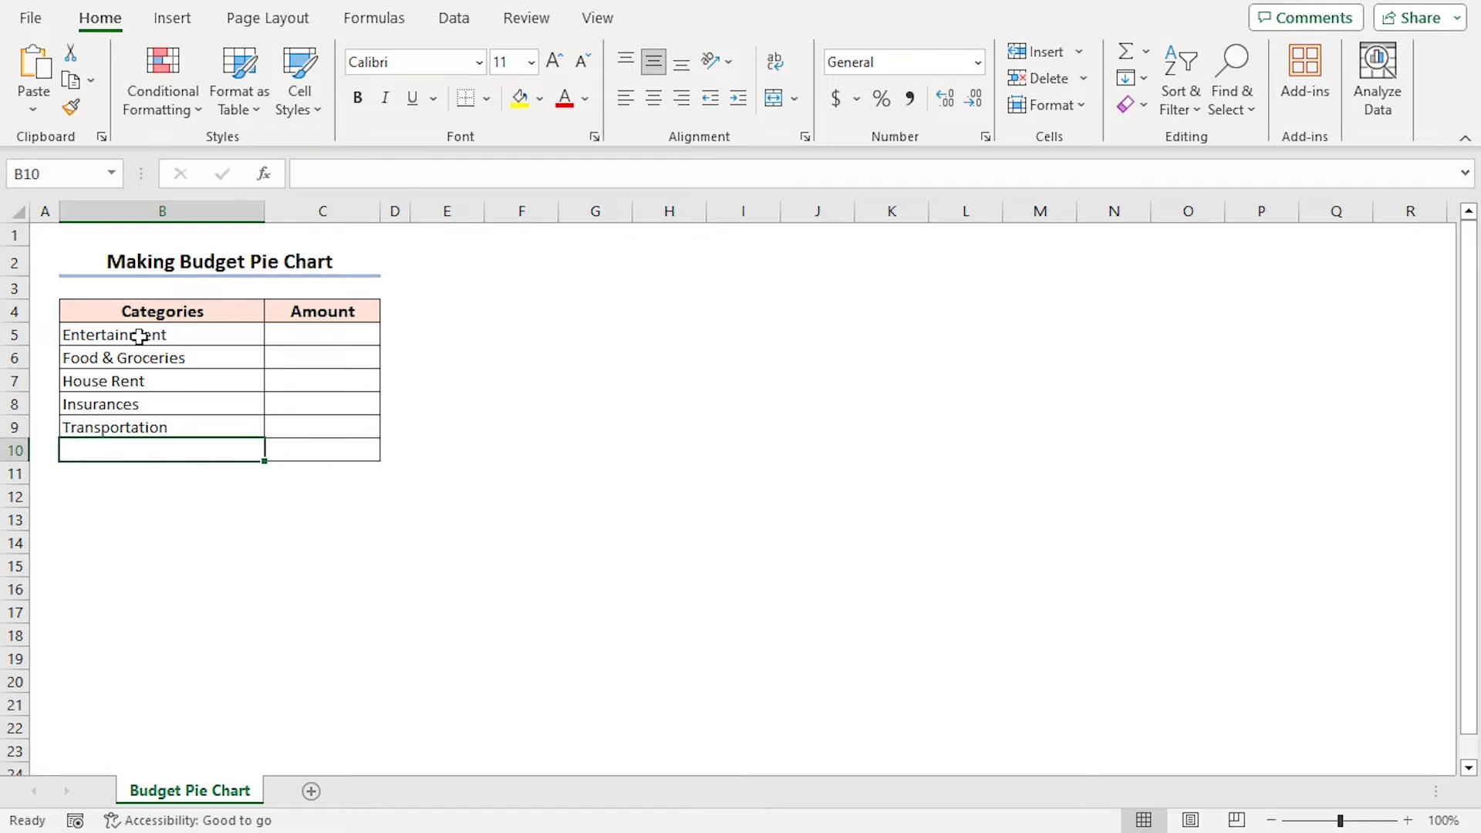
type("Utility Bills")
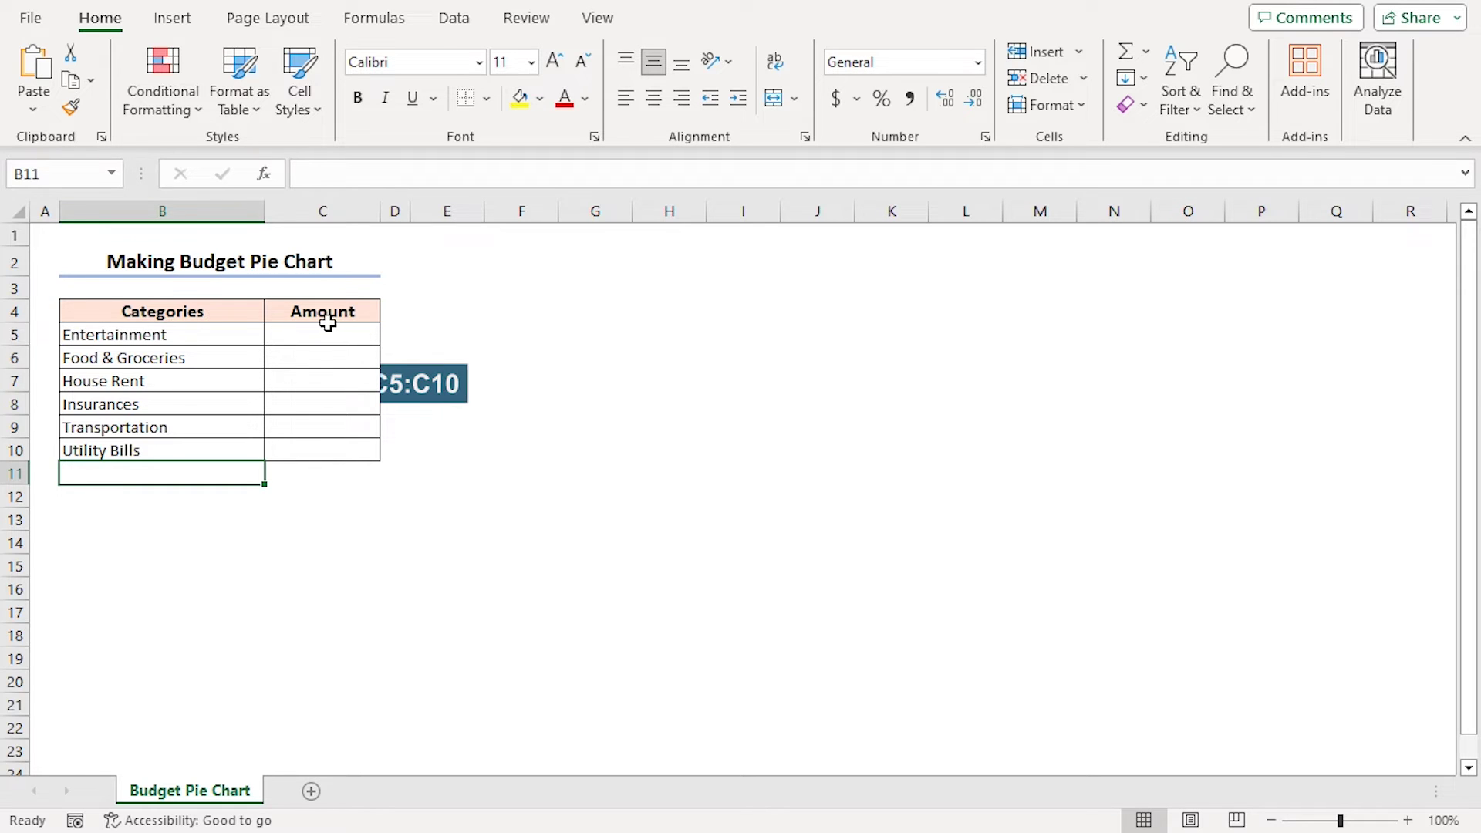
Step: Enter the amounts 100, 800, 999, 170, 625, 350 in C5:C10
left_click(345, 336)
type("100")
key("Return")
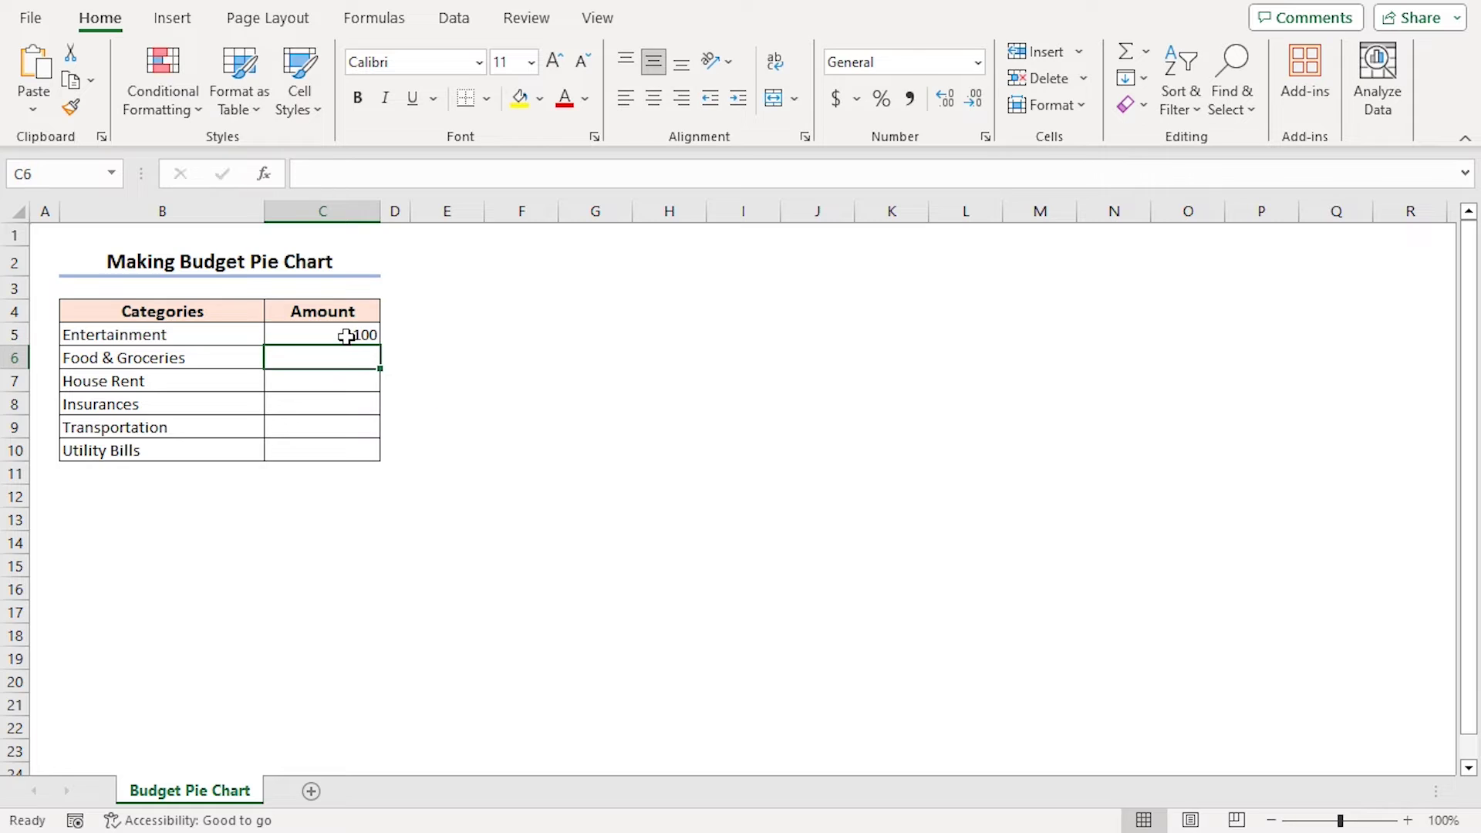
type("800")
key("Return")
type("9")
type("17")
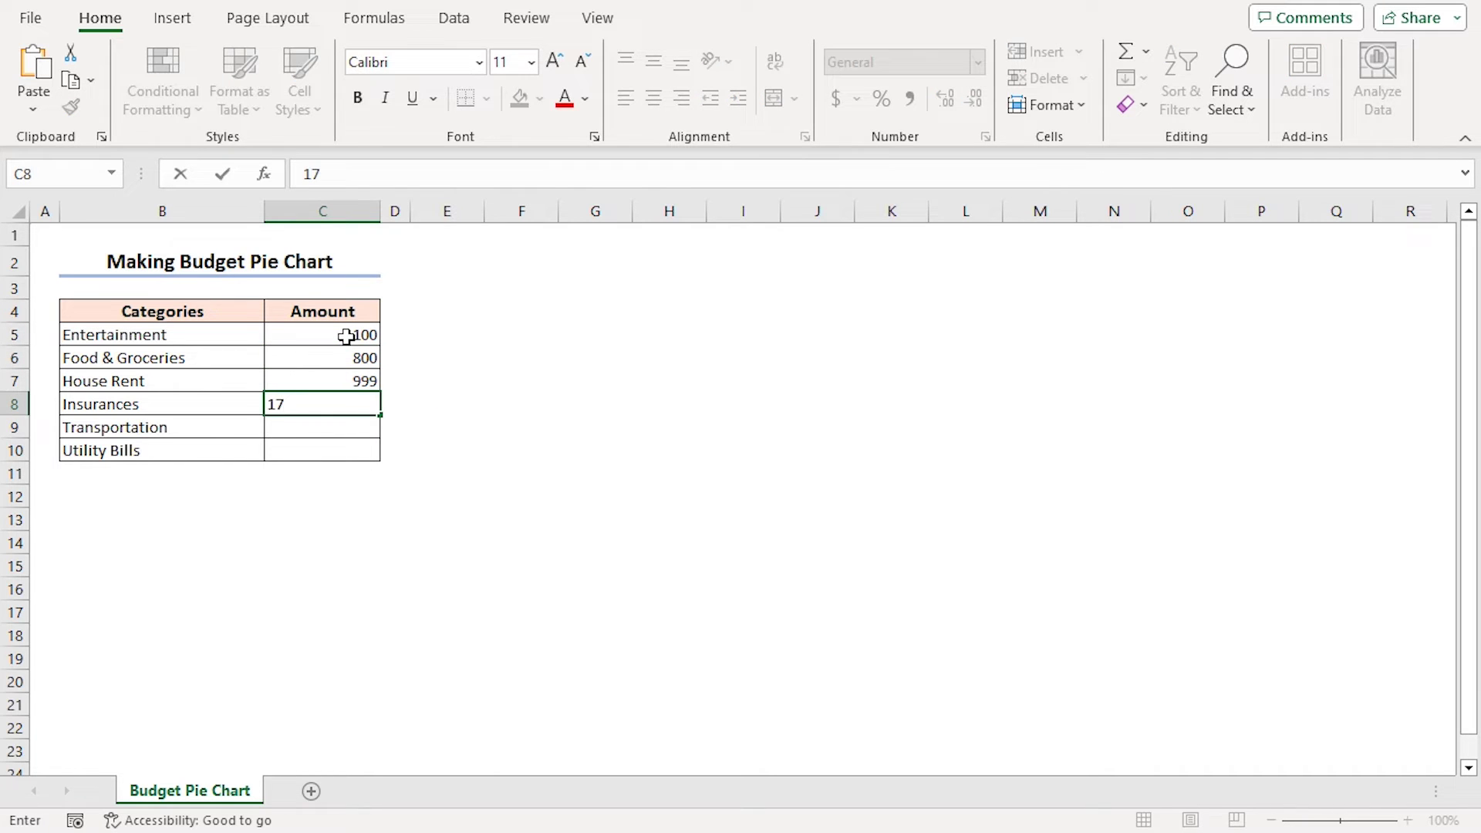
type("0")
key("Return")
type("625")
key("Return")
key("Return")
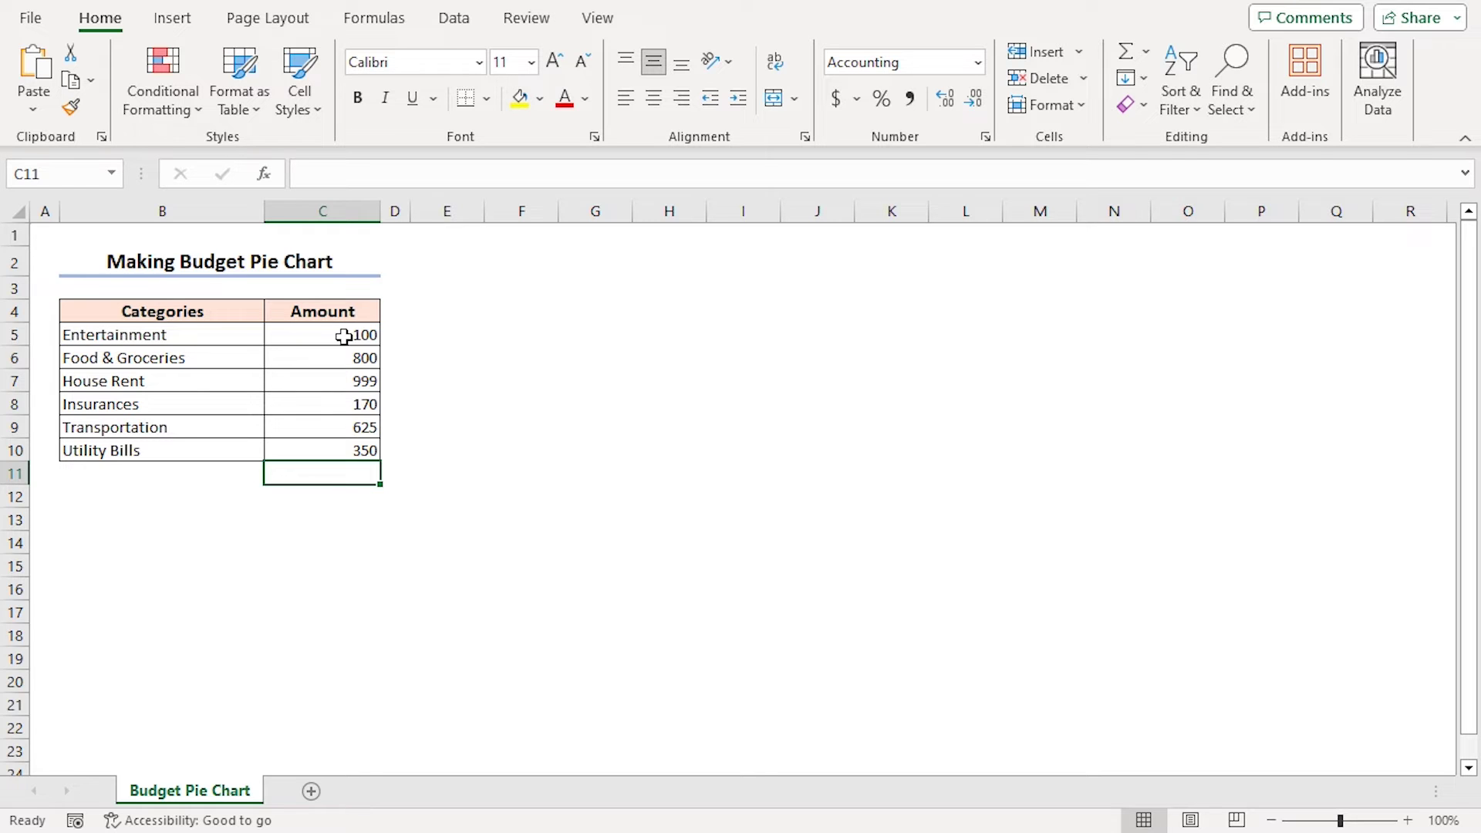
Step: Apply accounting format to the amounts in C5:C10, showing House Rent as $999.00
left_click_drag(343, 336, 327, 446)
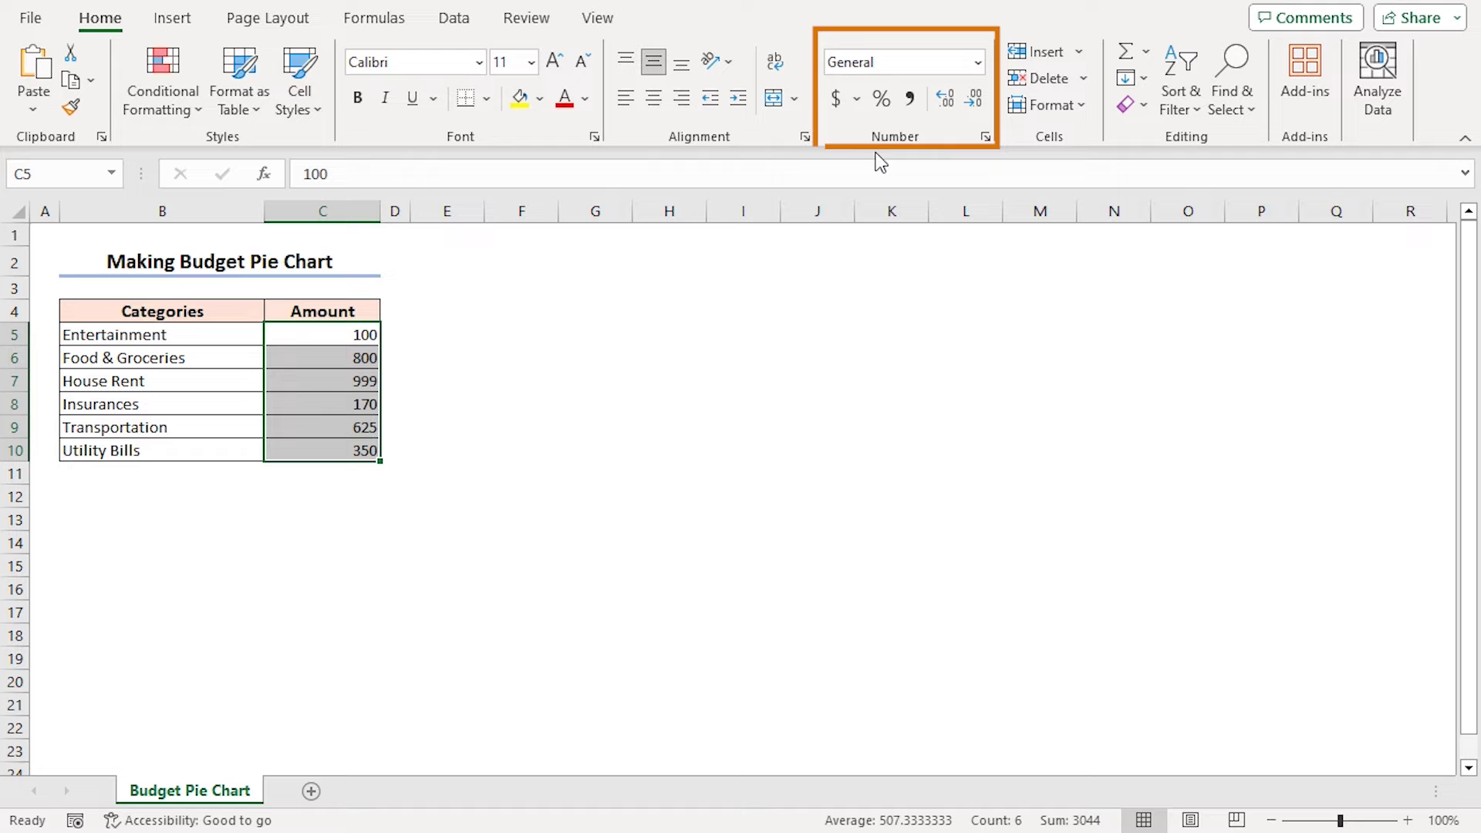
left_click(837, 101)
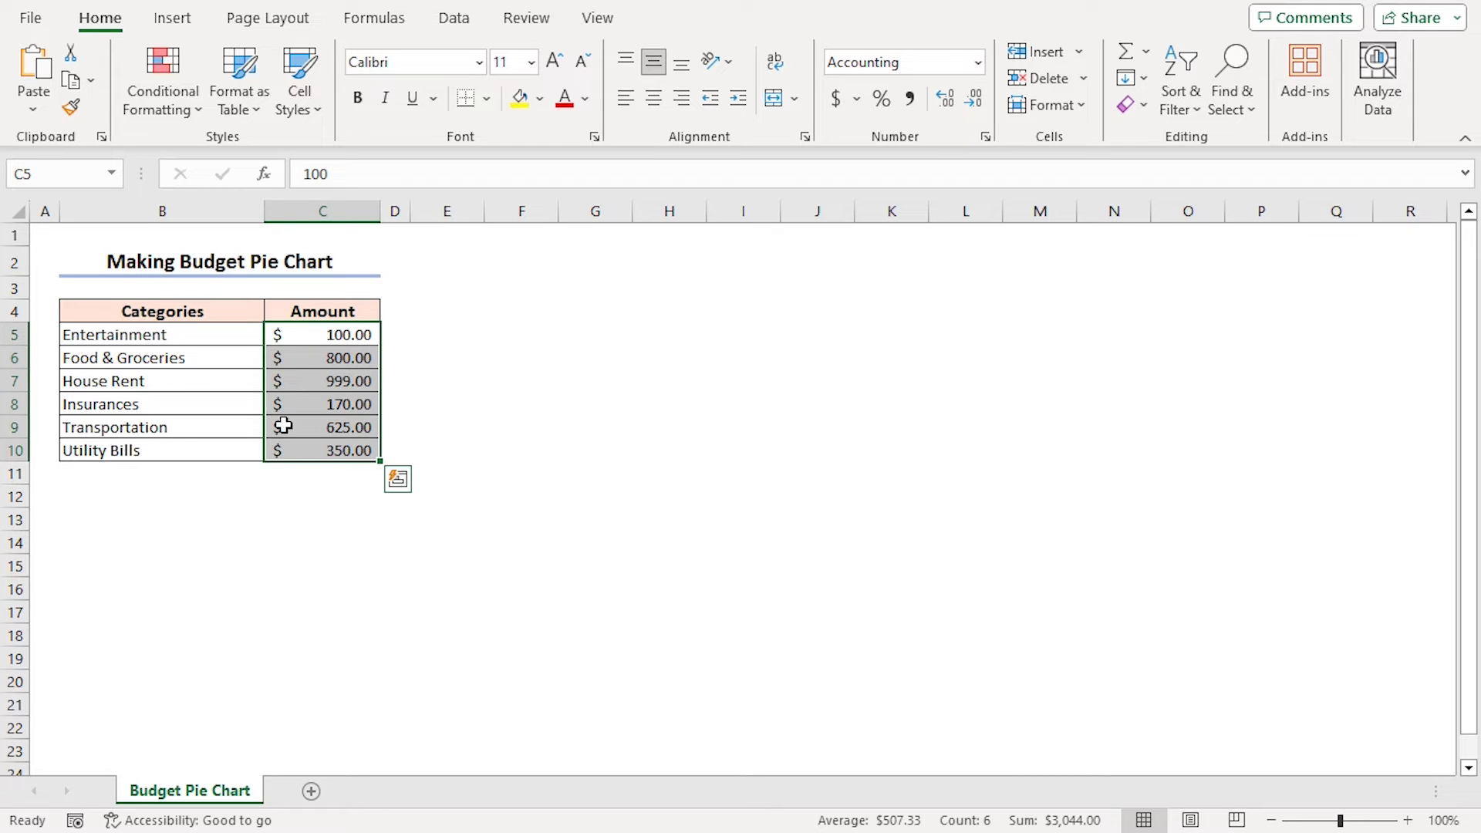
left_click(309, 386)
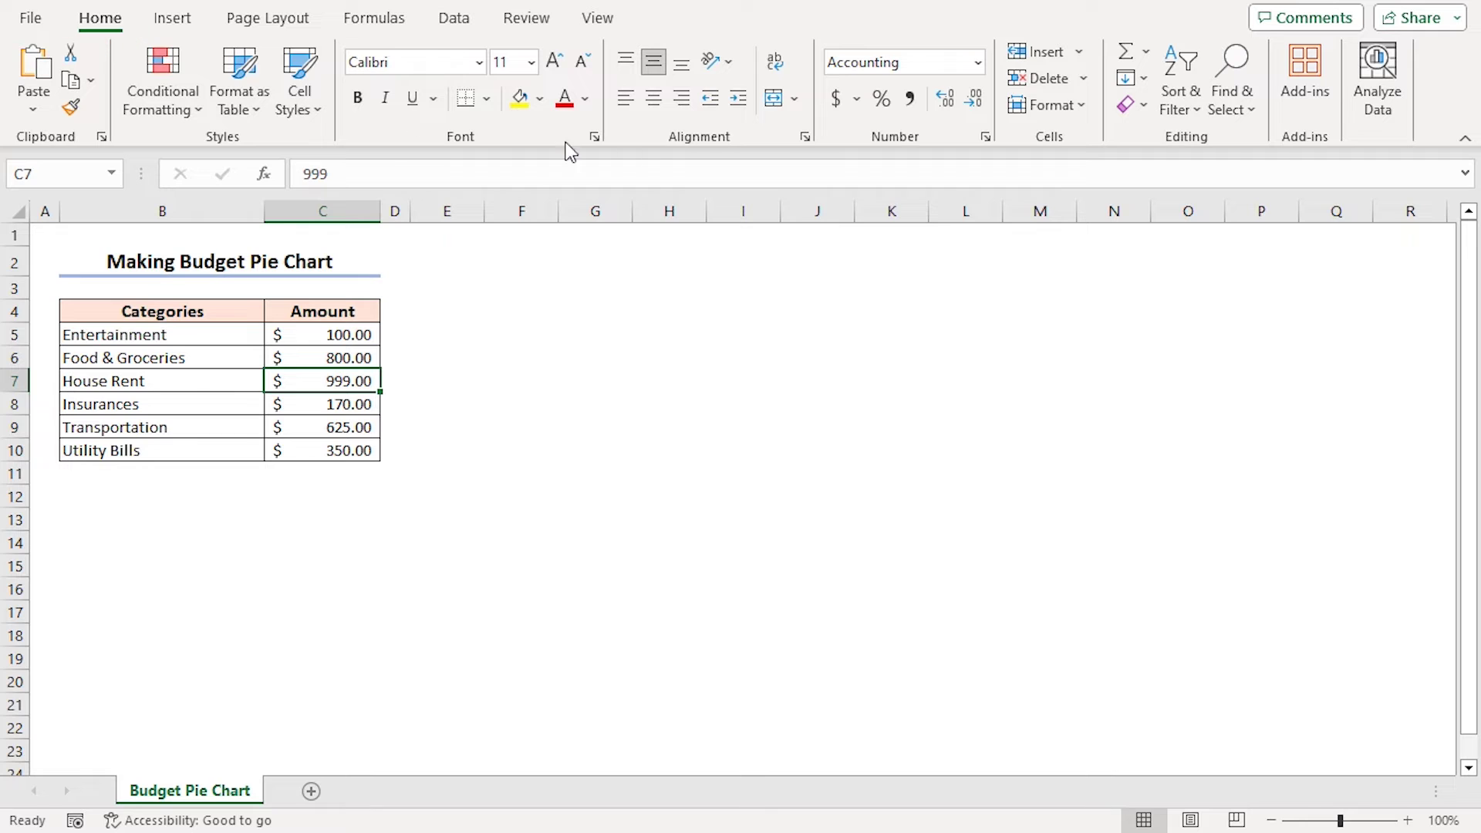
Step: Sort the rows by Amount largest to smallest so House Rent tops the table
left_click(1198, 114)
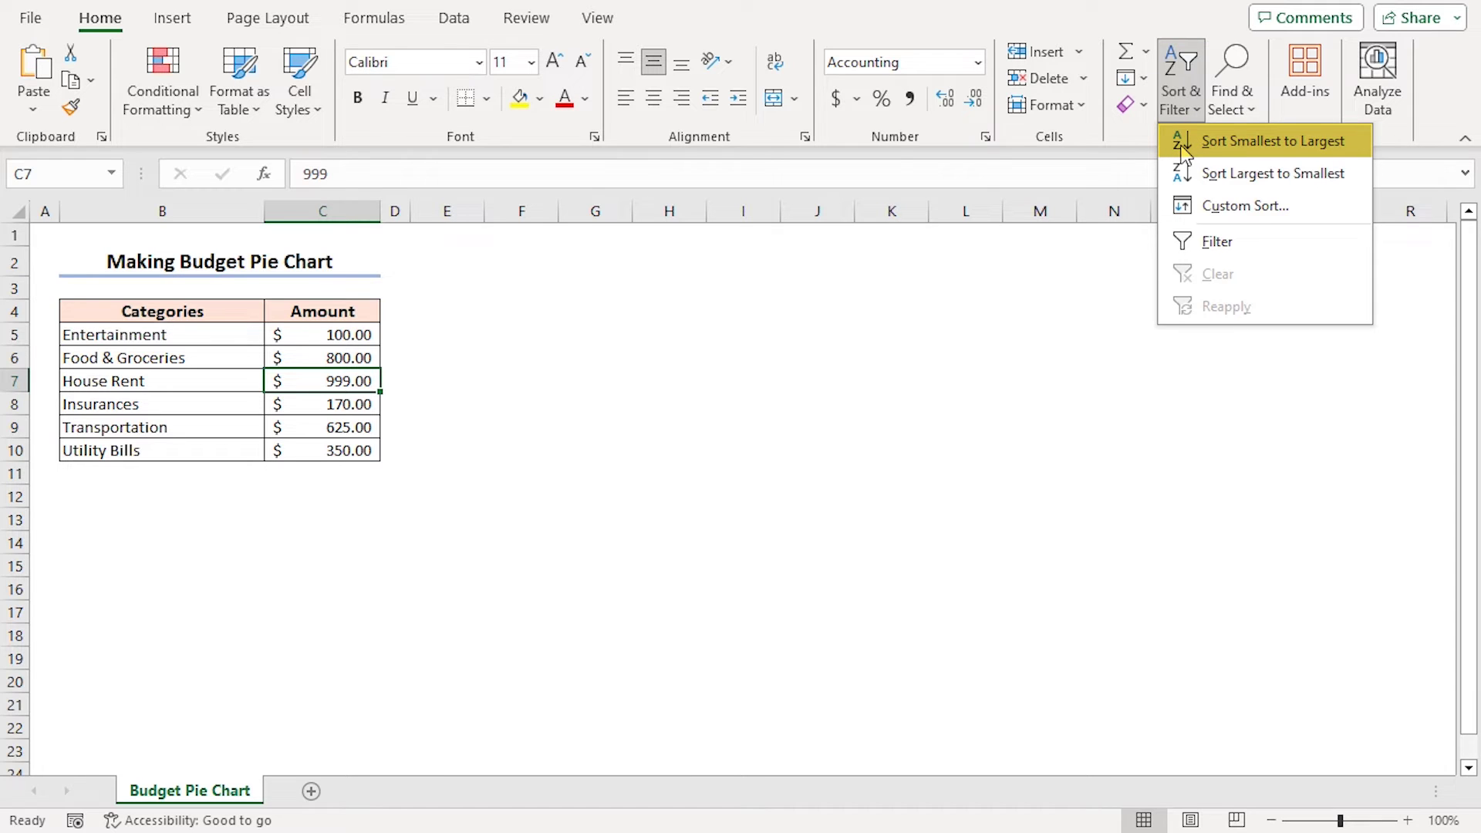
left_click(1214, 174)
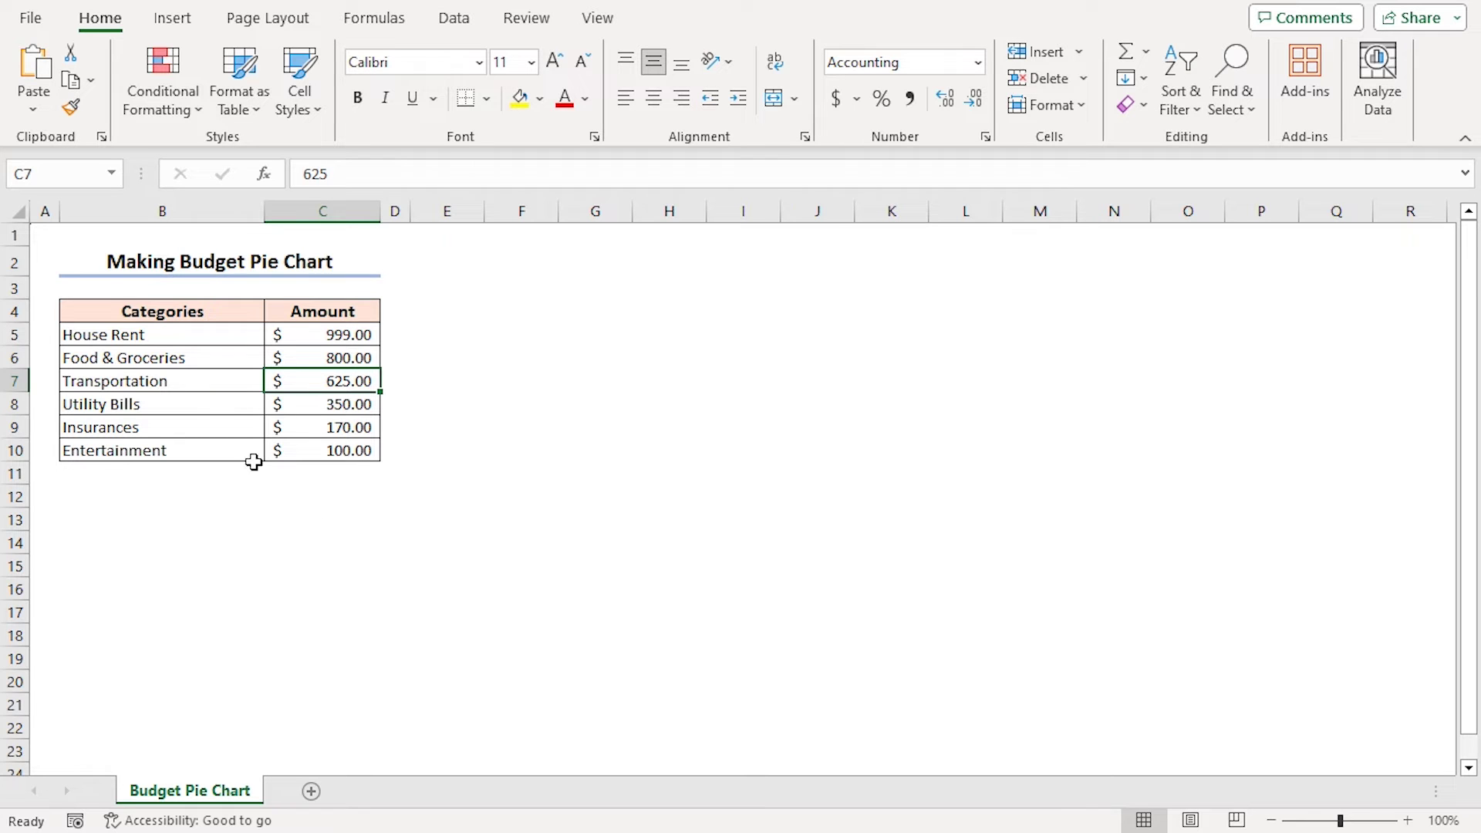
Step: Insert a 2-D pie chart of the budget amounts beside the table
left_click(216, 388)
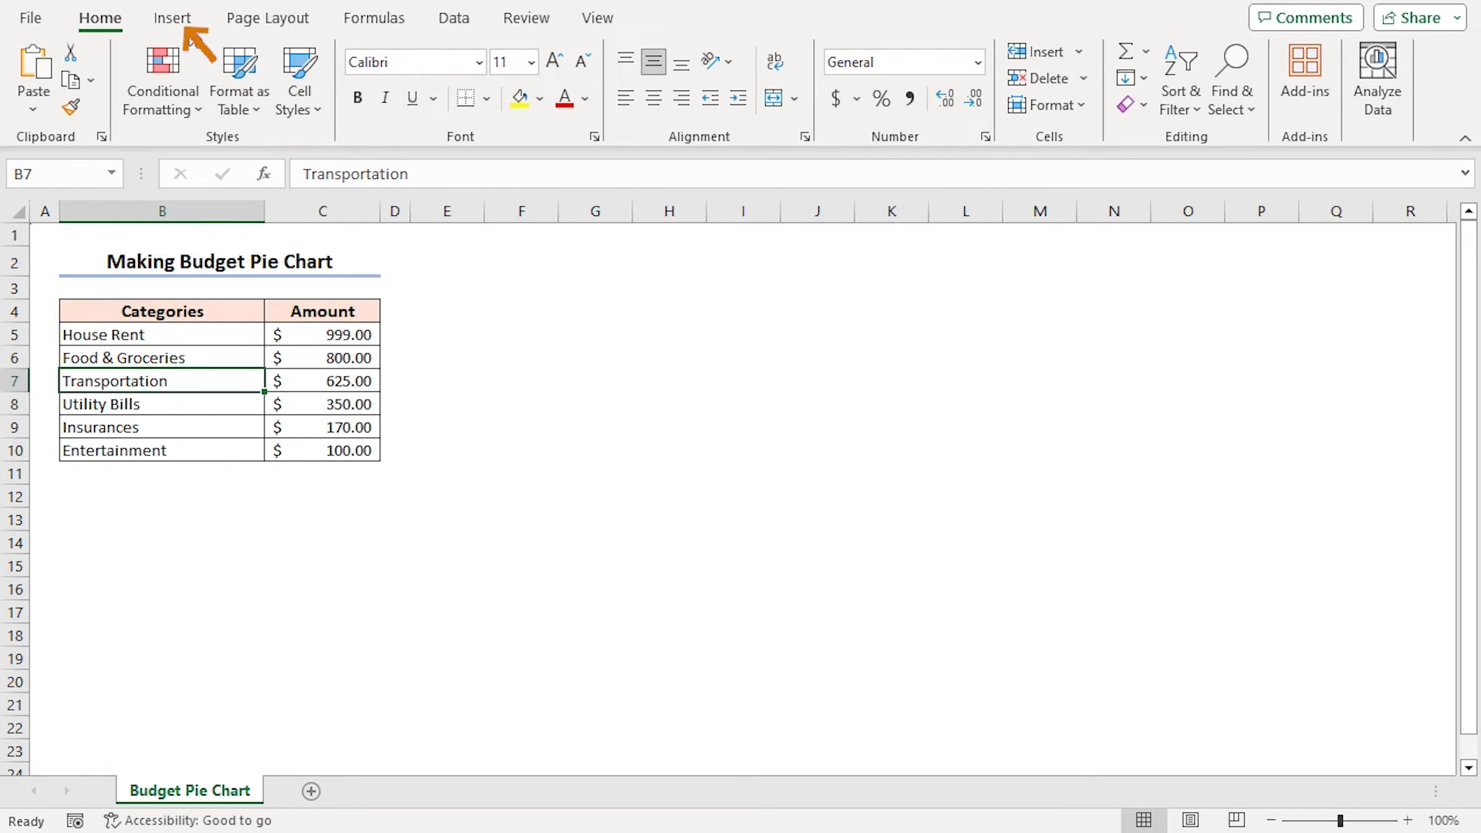
left_click(173, 18)
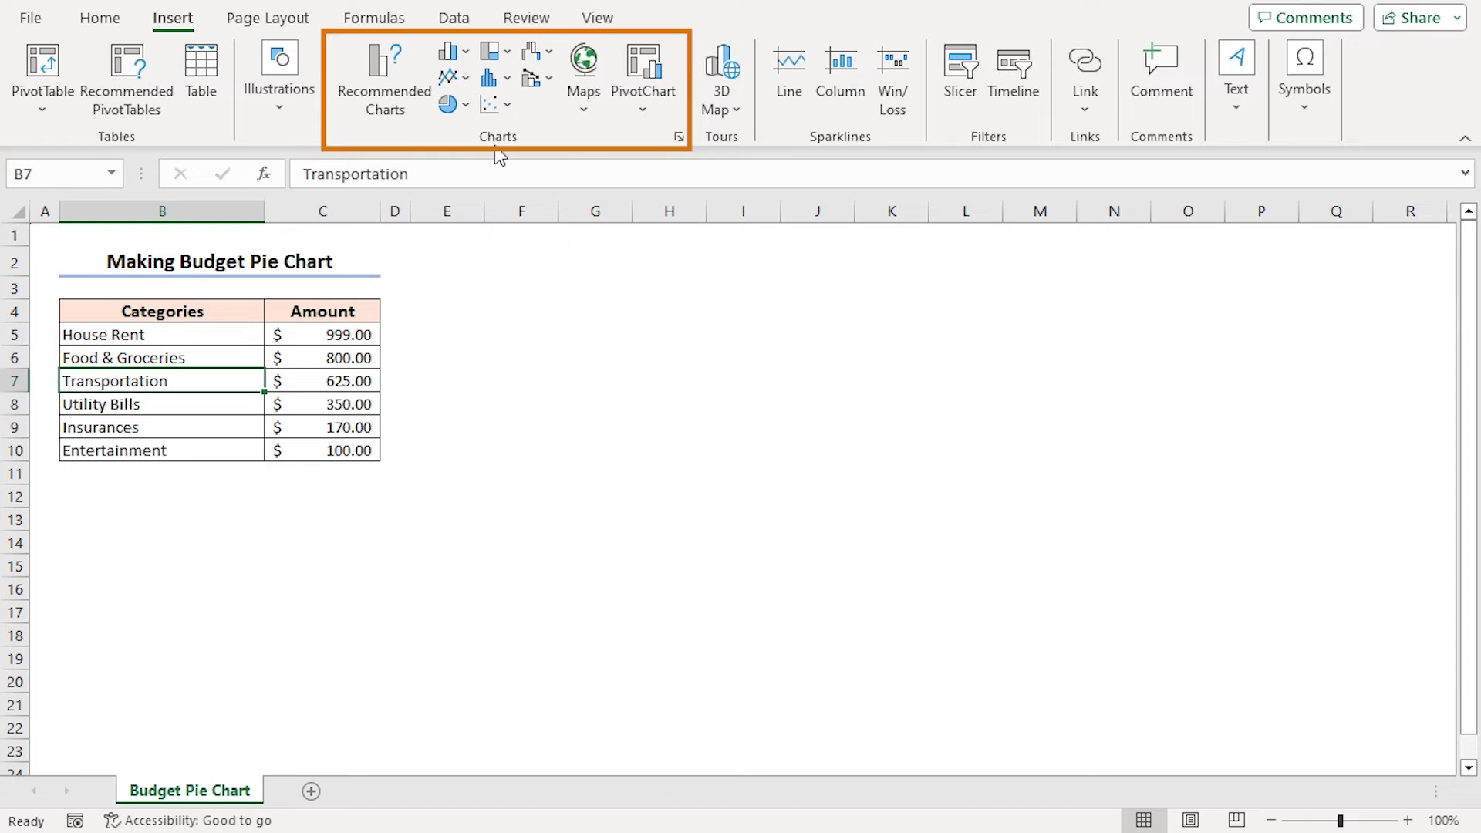
left_click(459, 111)
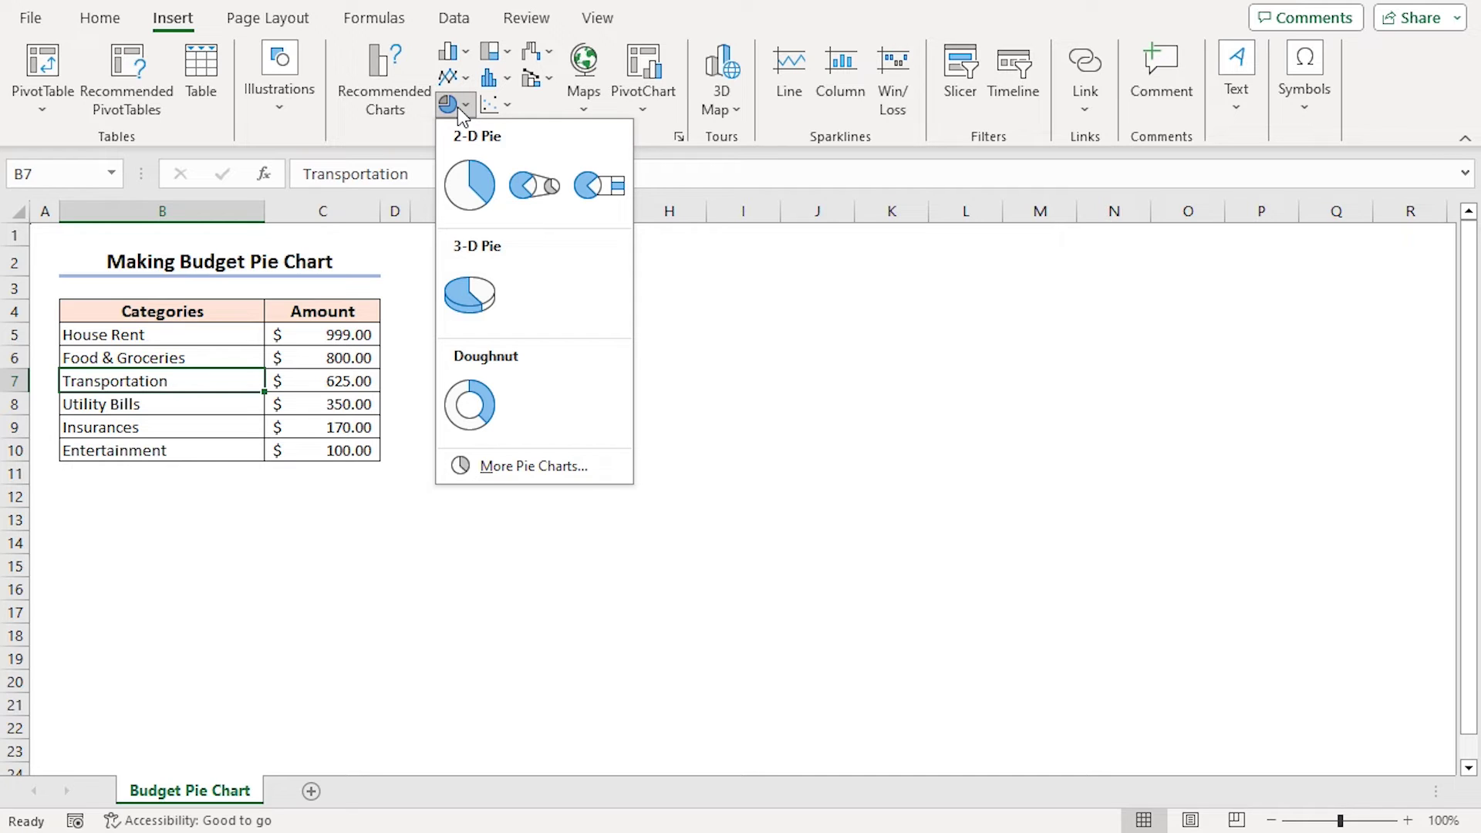
left_click(467, 204)
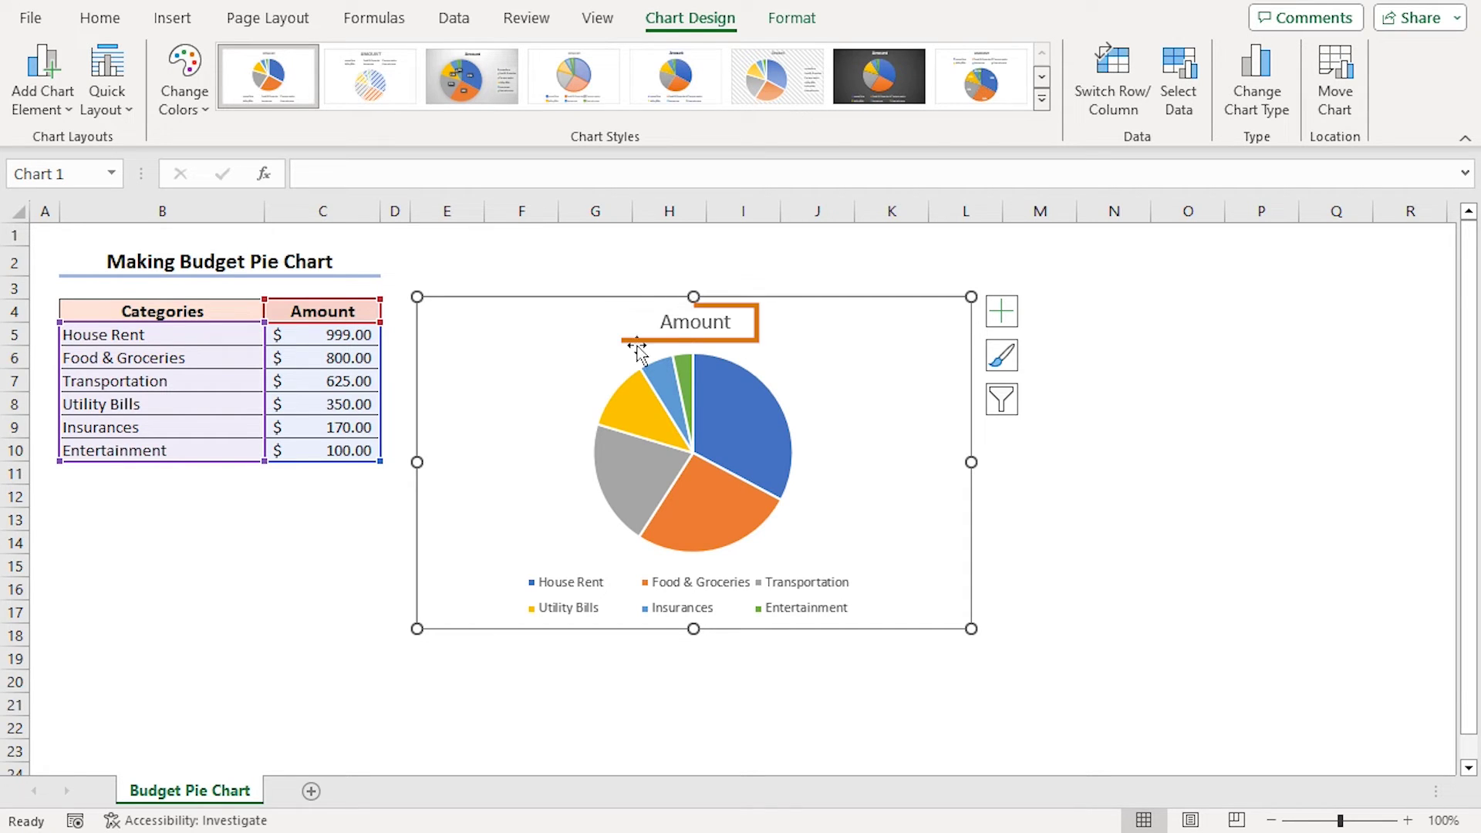
Step: Replace the chart title with 'Monthly Budget'
triple_click(671, 324)
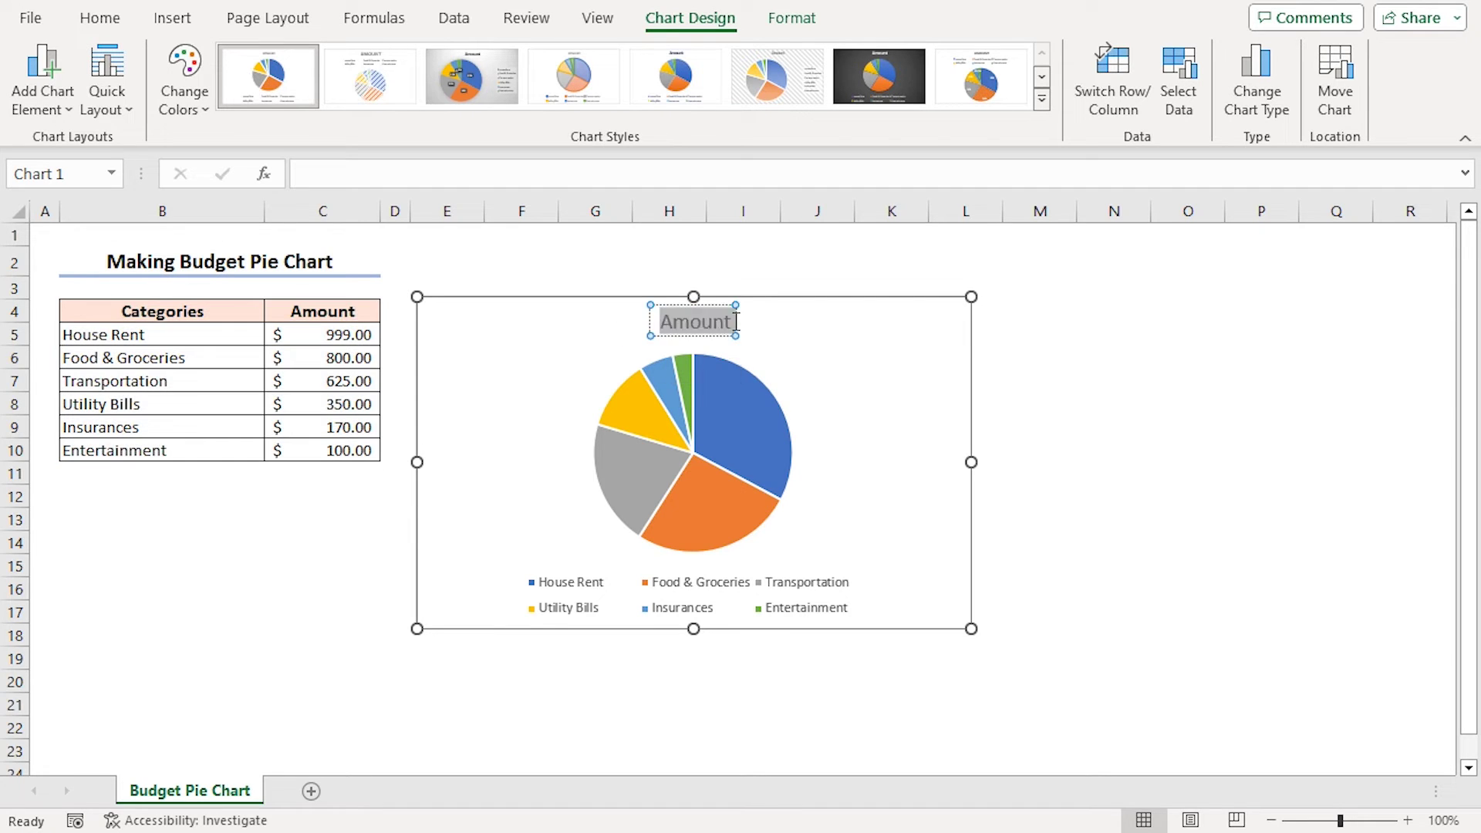
type("Monthly Budget")
left_click(847, 336)
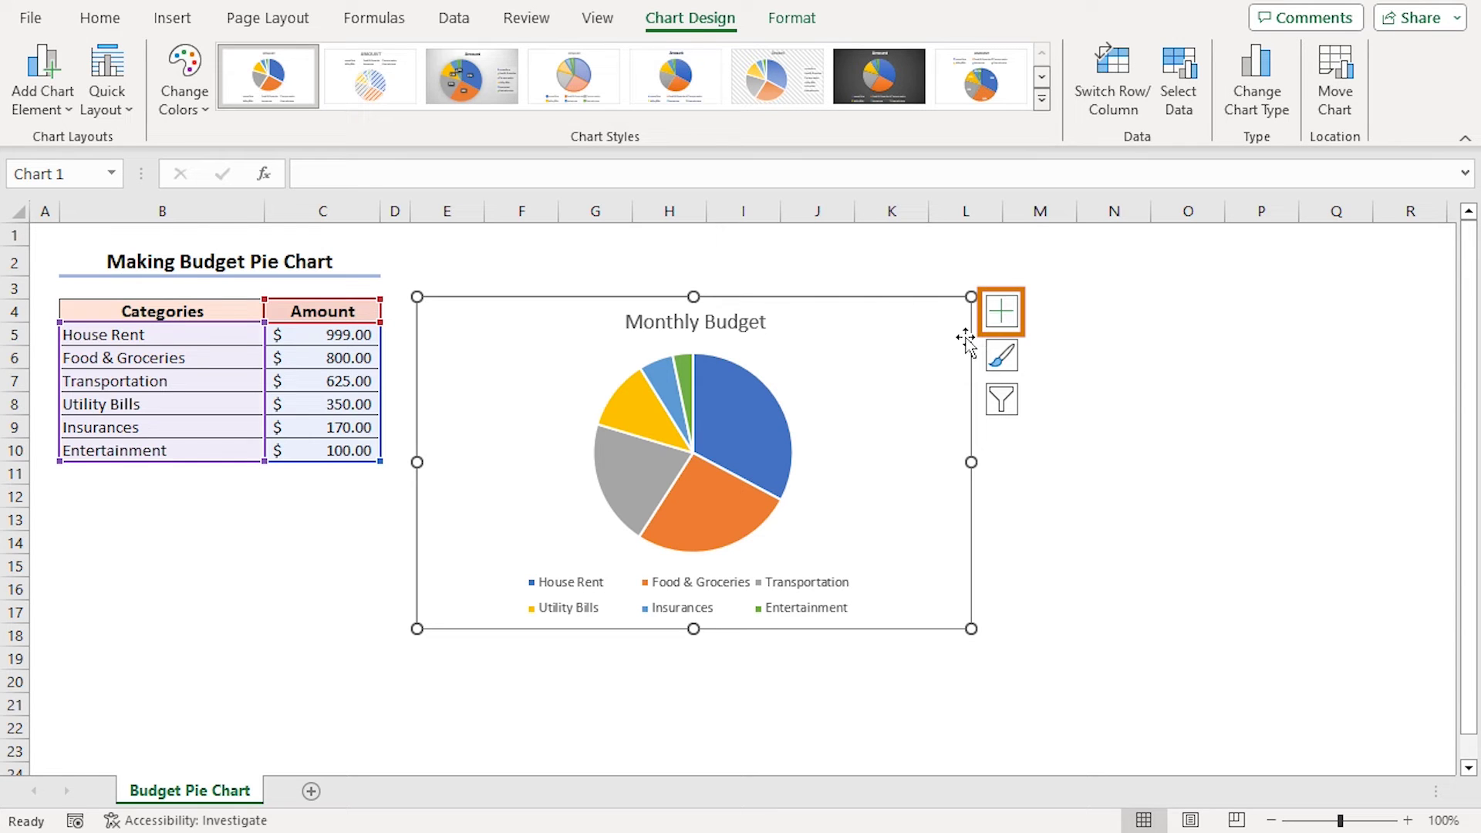
Step: Position the legend on the right and add dollar-value data labels to the slices
left_click(1001, 310)
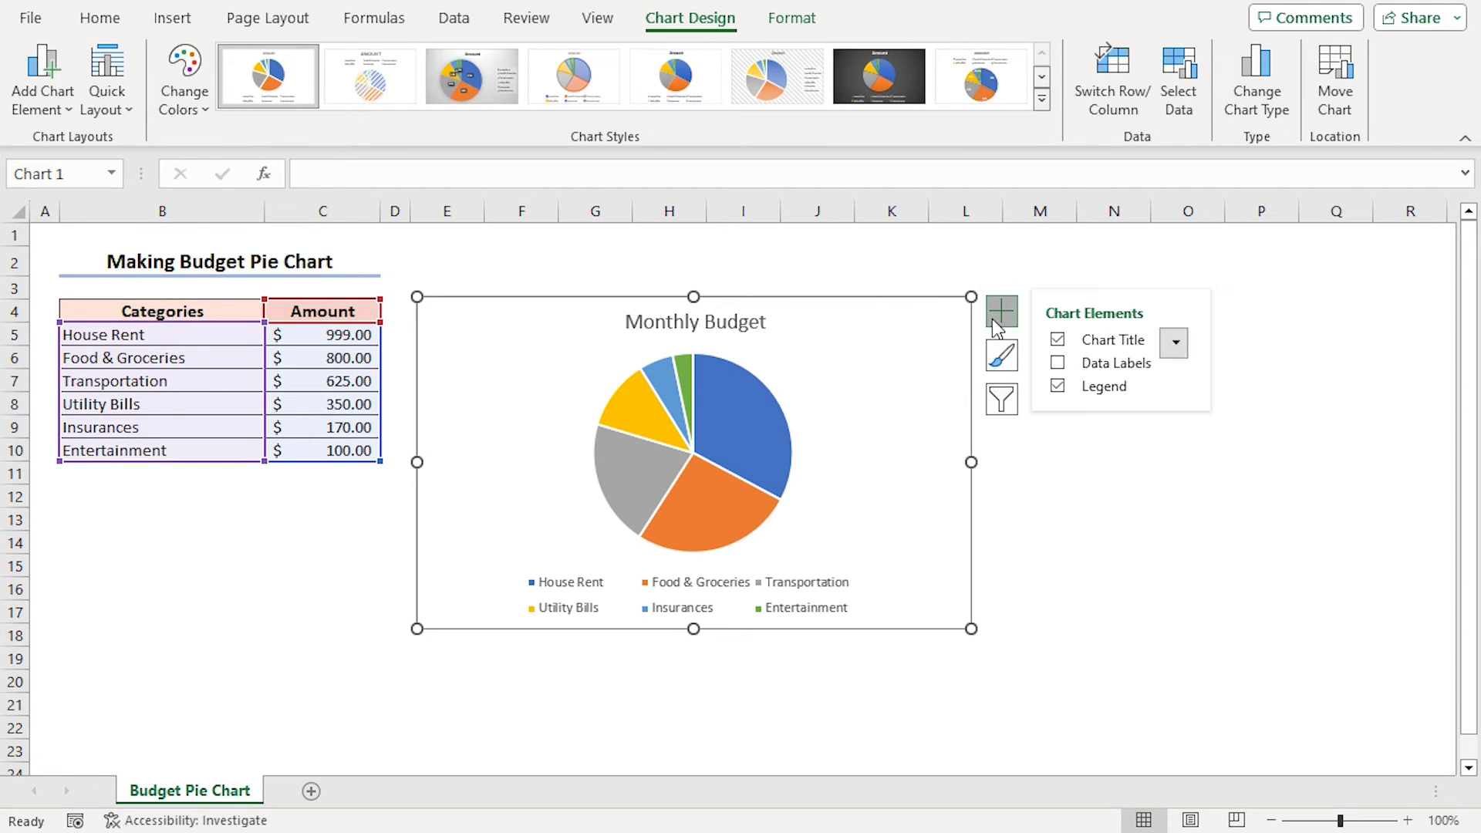
left_click(1057, 389)
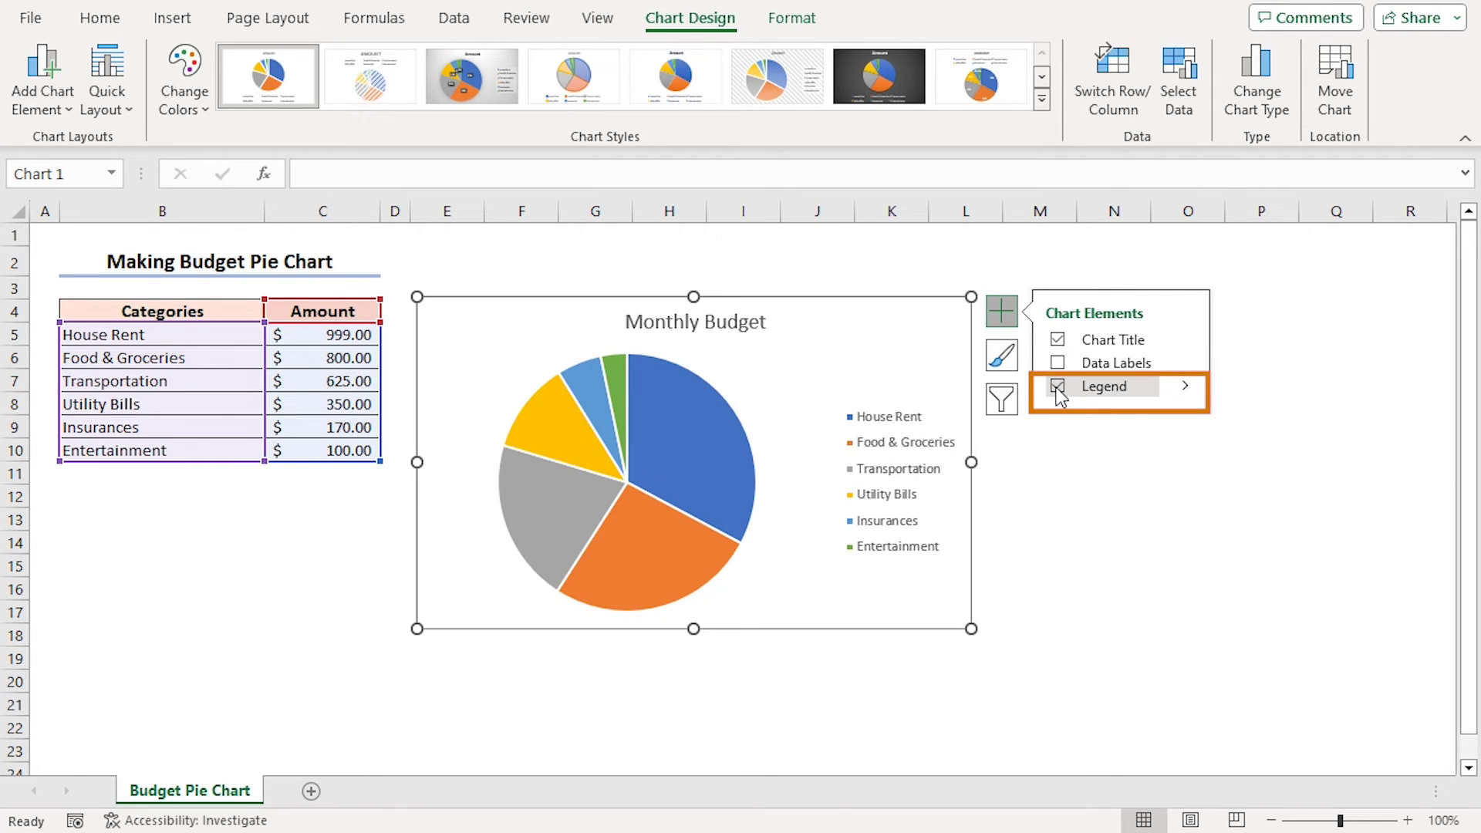
left_click(1185, 385)
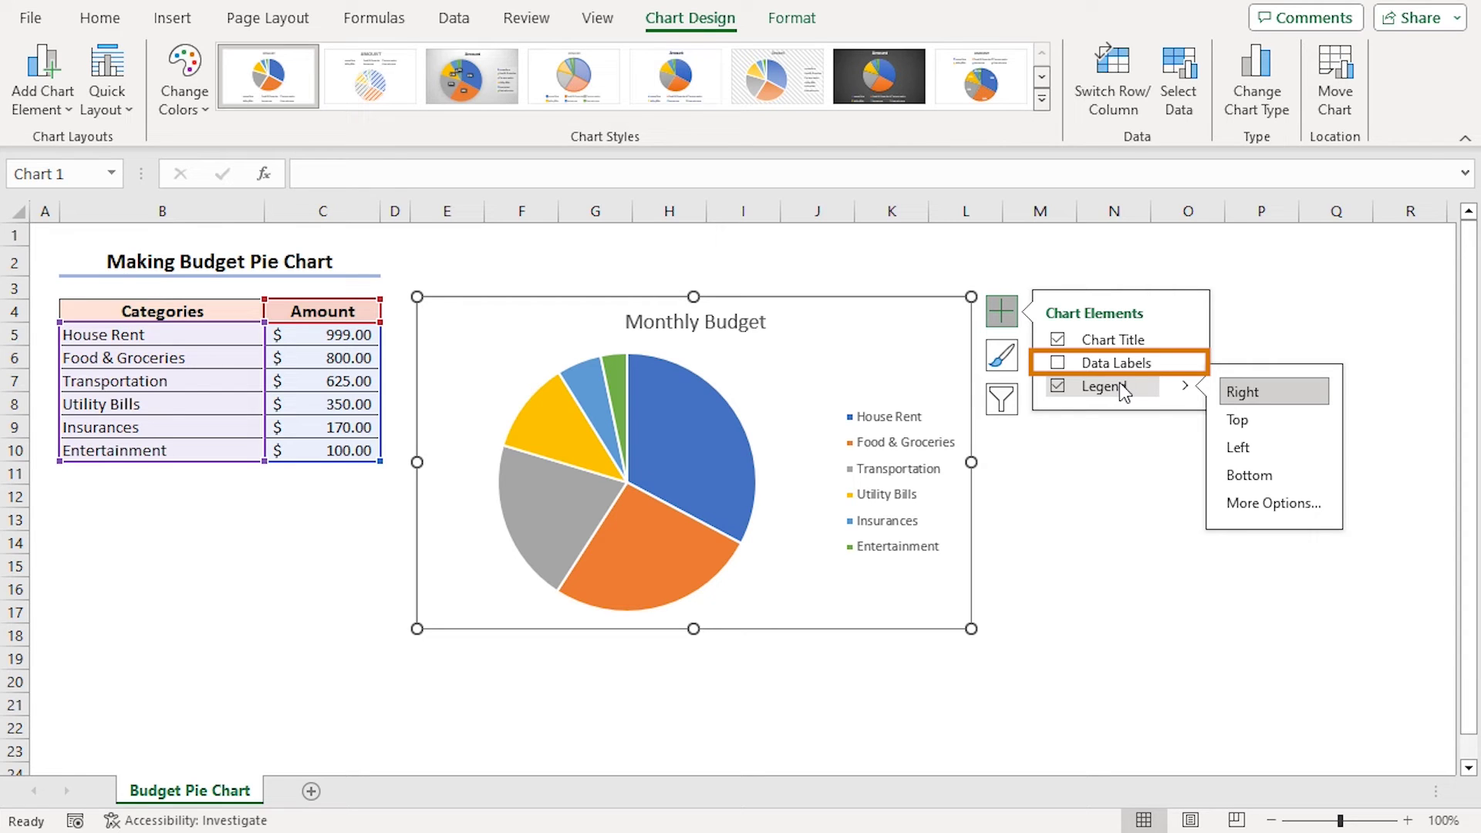
left_click(1058, 363)
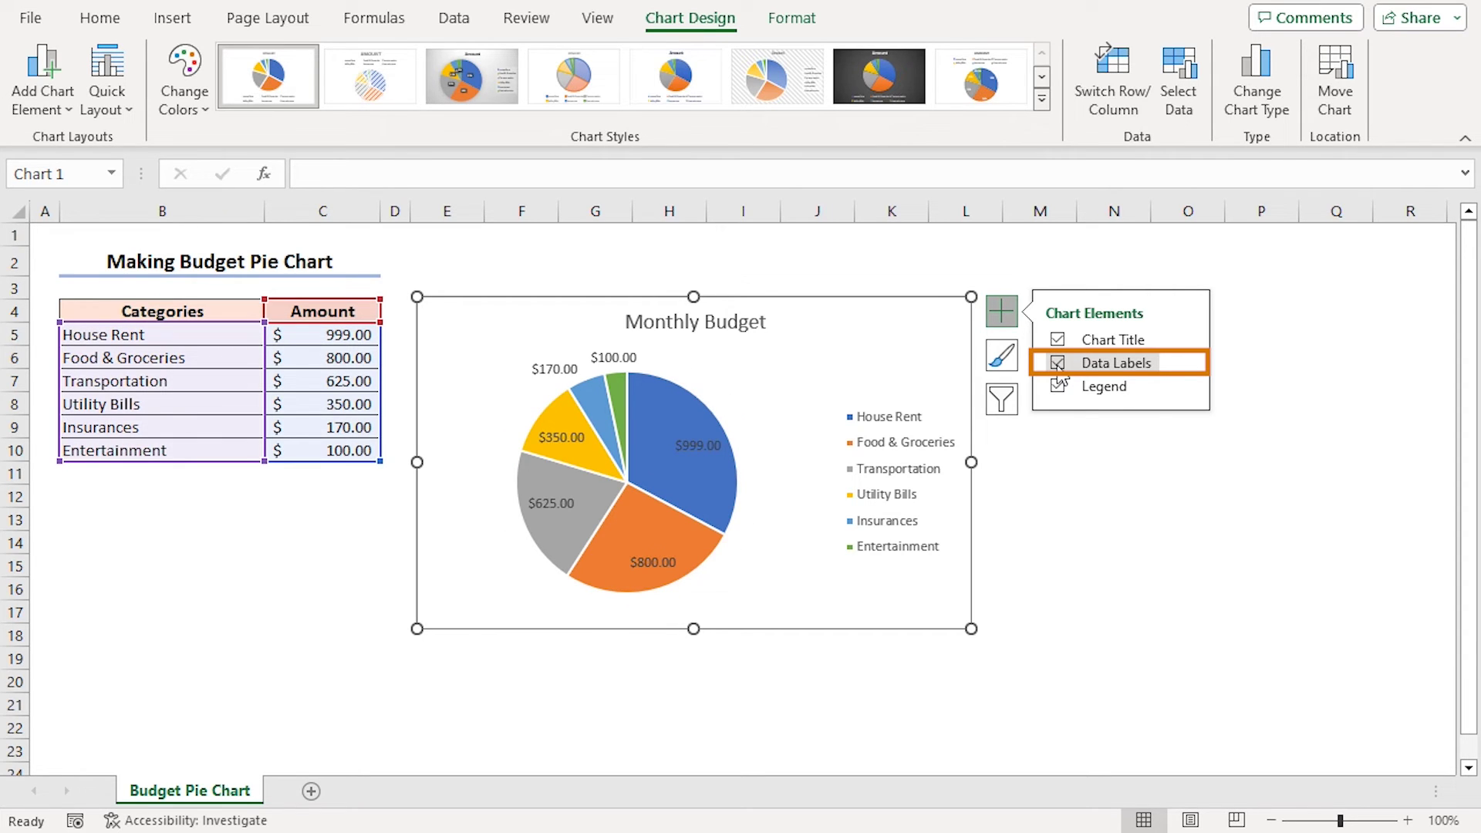
left_click(1185, 363)
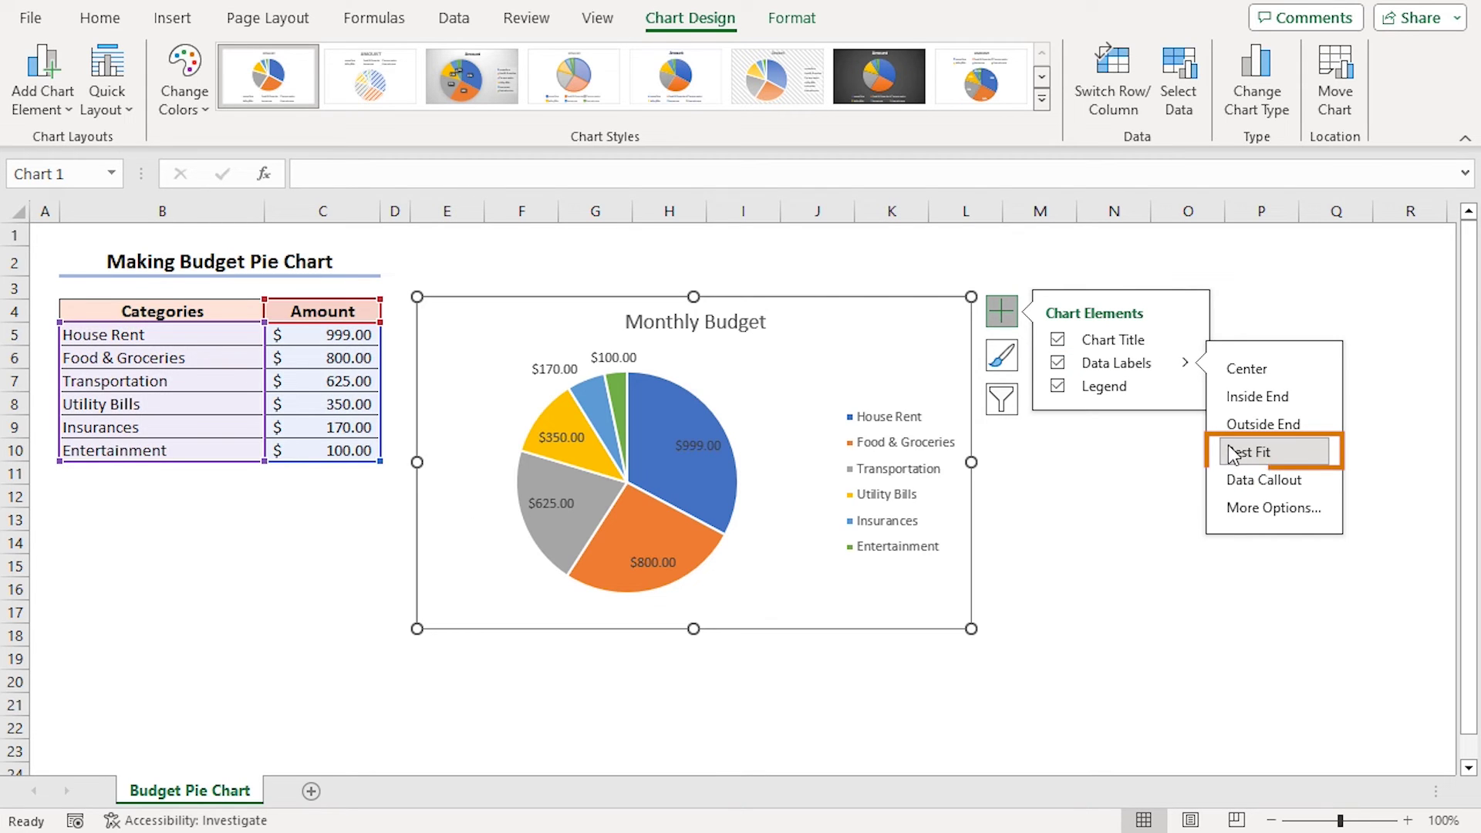
Step: Switch the slice labels to Percentage only, so House Rent reads 33%
left_click(1253, 509)
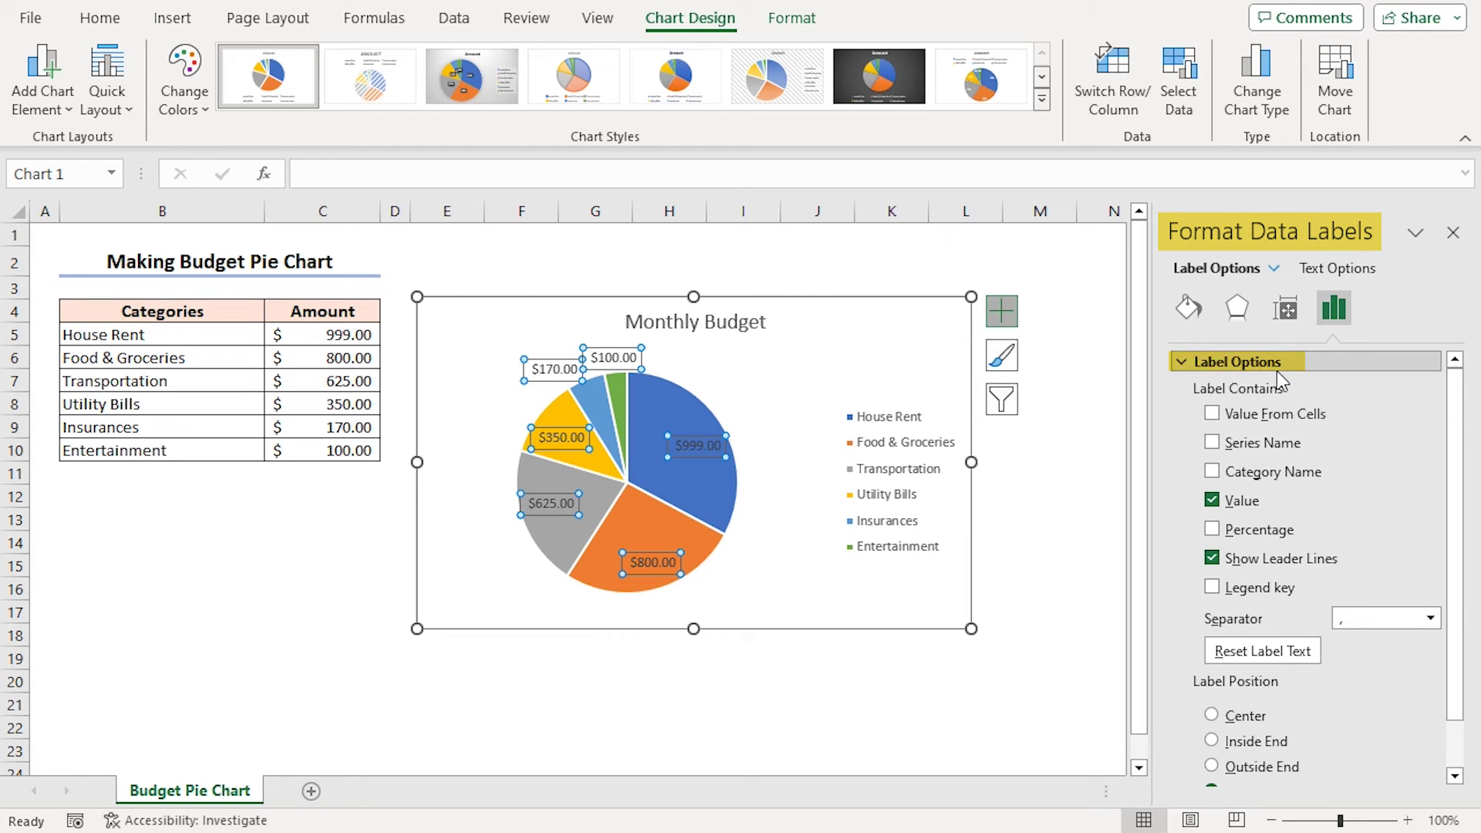
left_click(1213, 531)
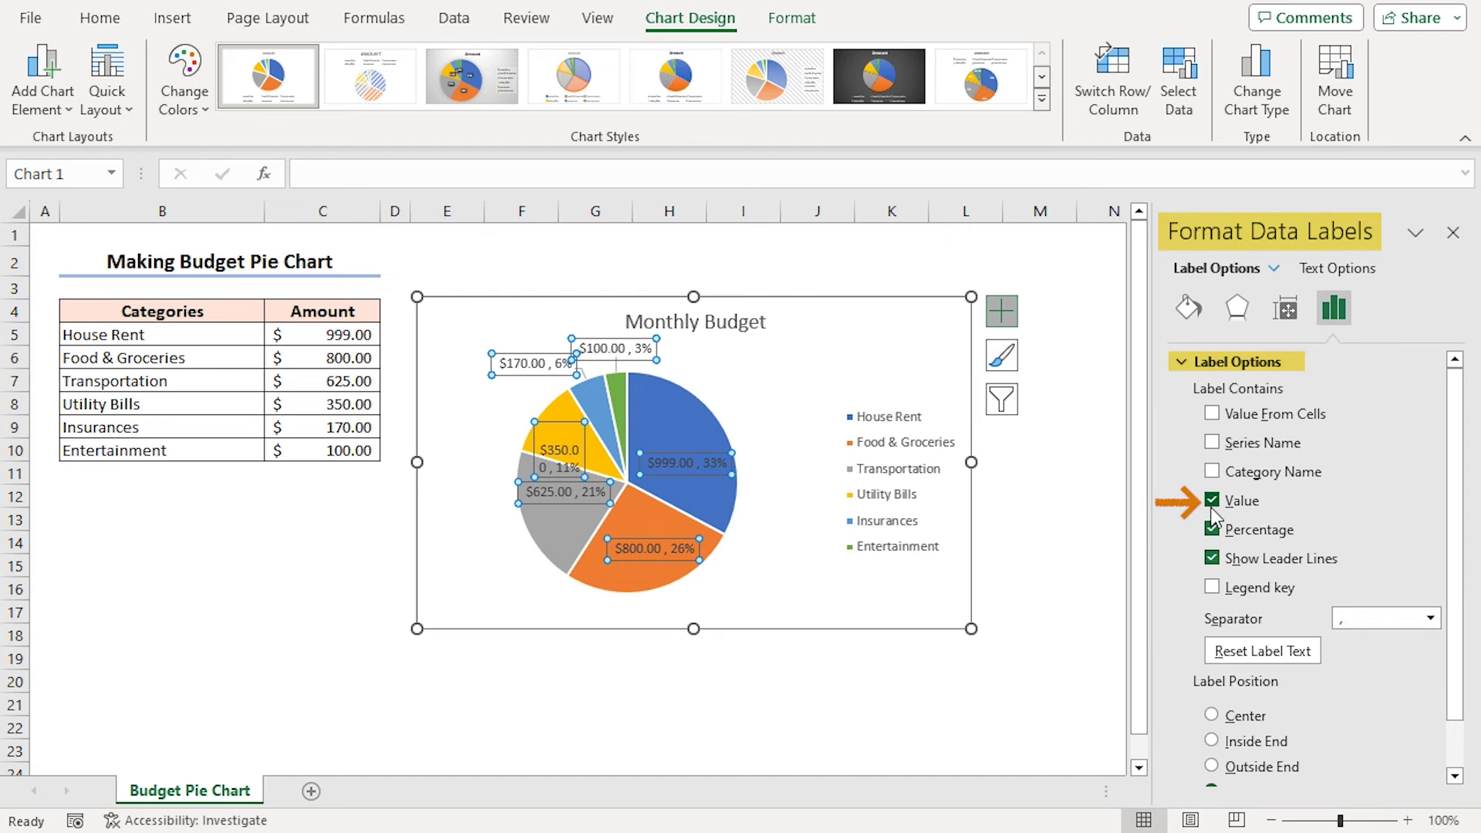
left_click(1211, 501)
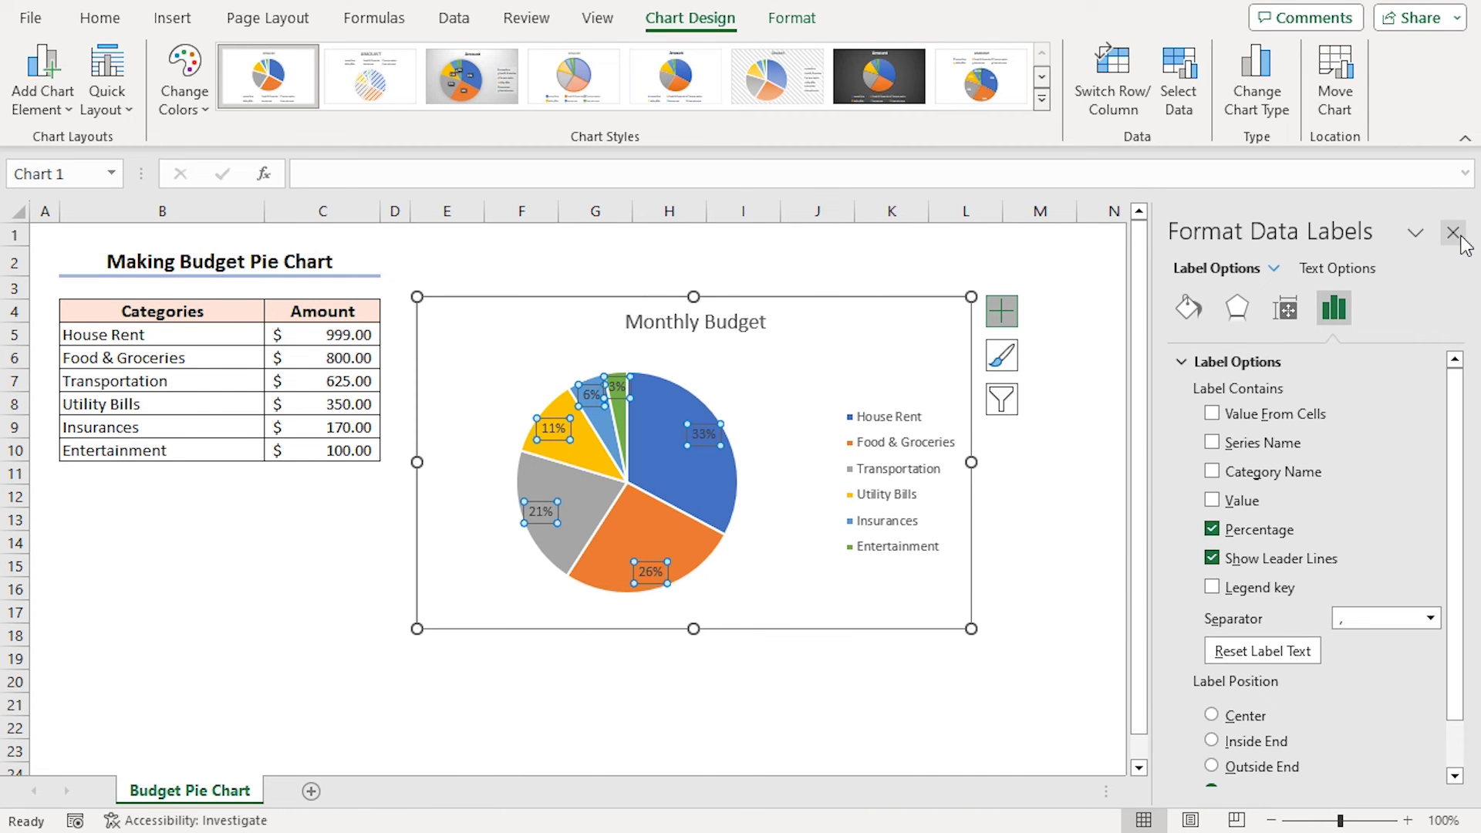
left_click(1453, 232)
left_click(1065, 336)
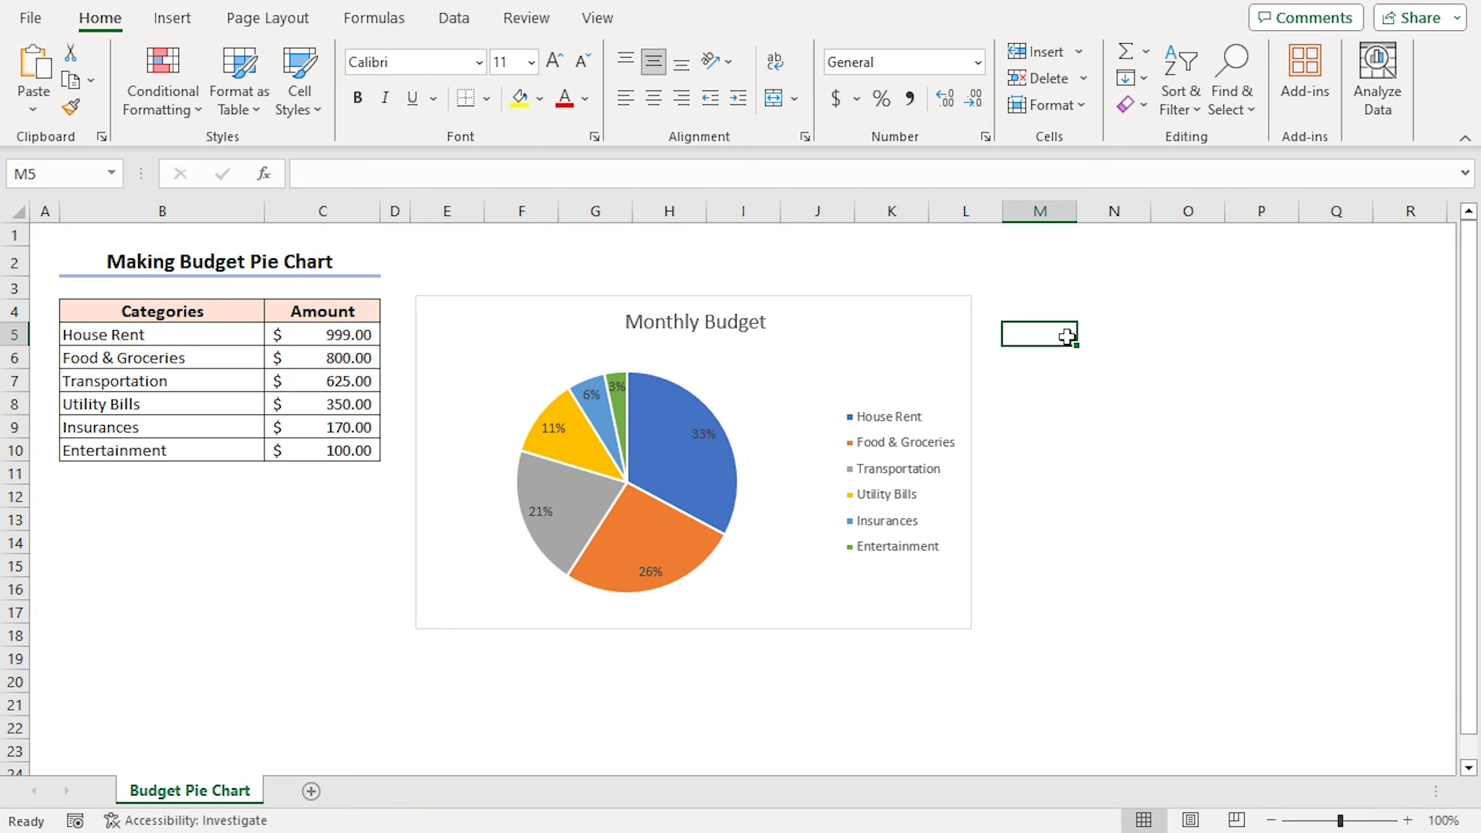
Step: Apply dark Chart Style 7 to the Monthly Budget pie chart
left_click(921, 341)
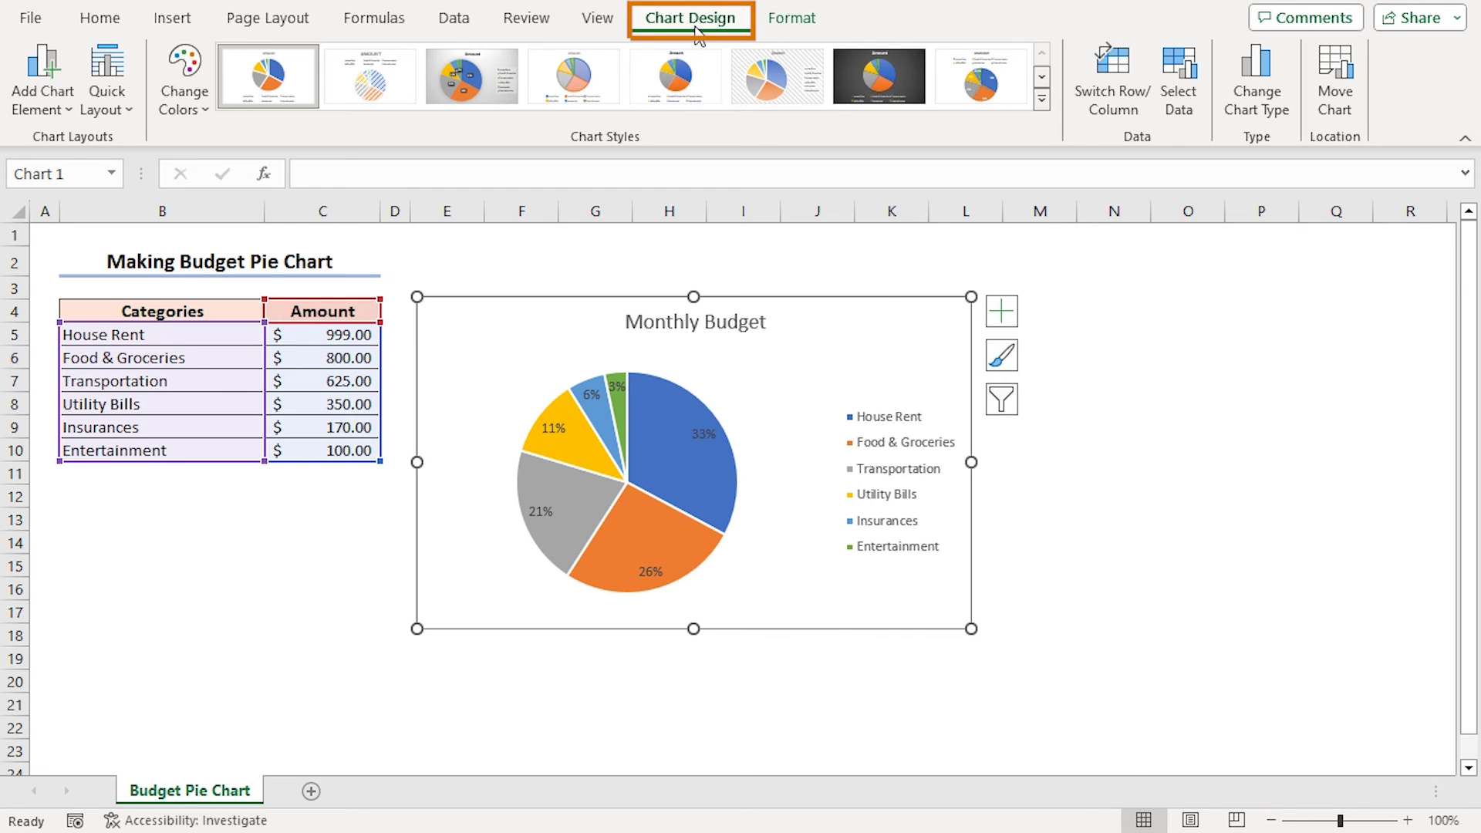
left_click(779, 26)
left_click(734, 28)
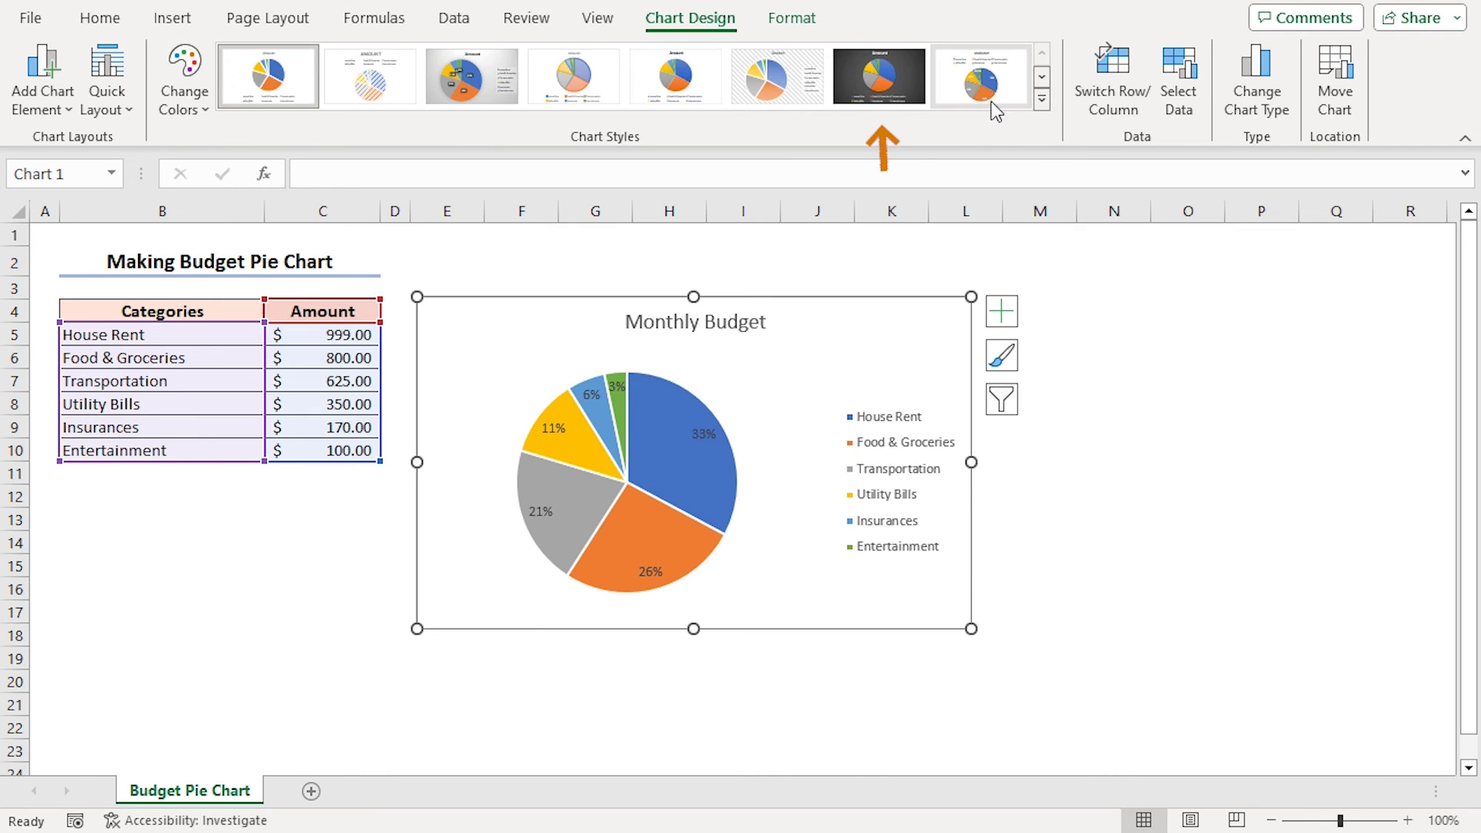
left_click(883, 101)
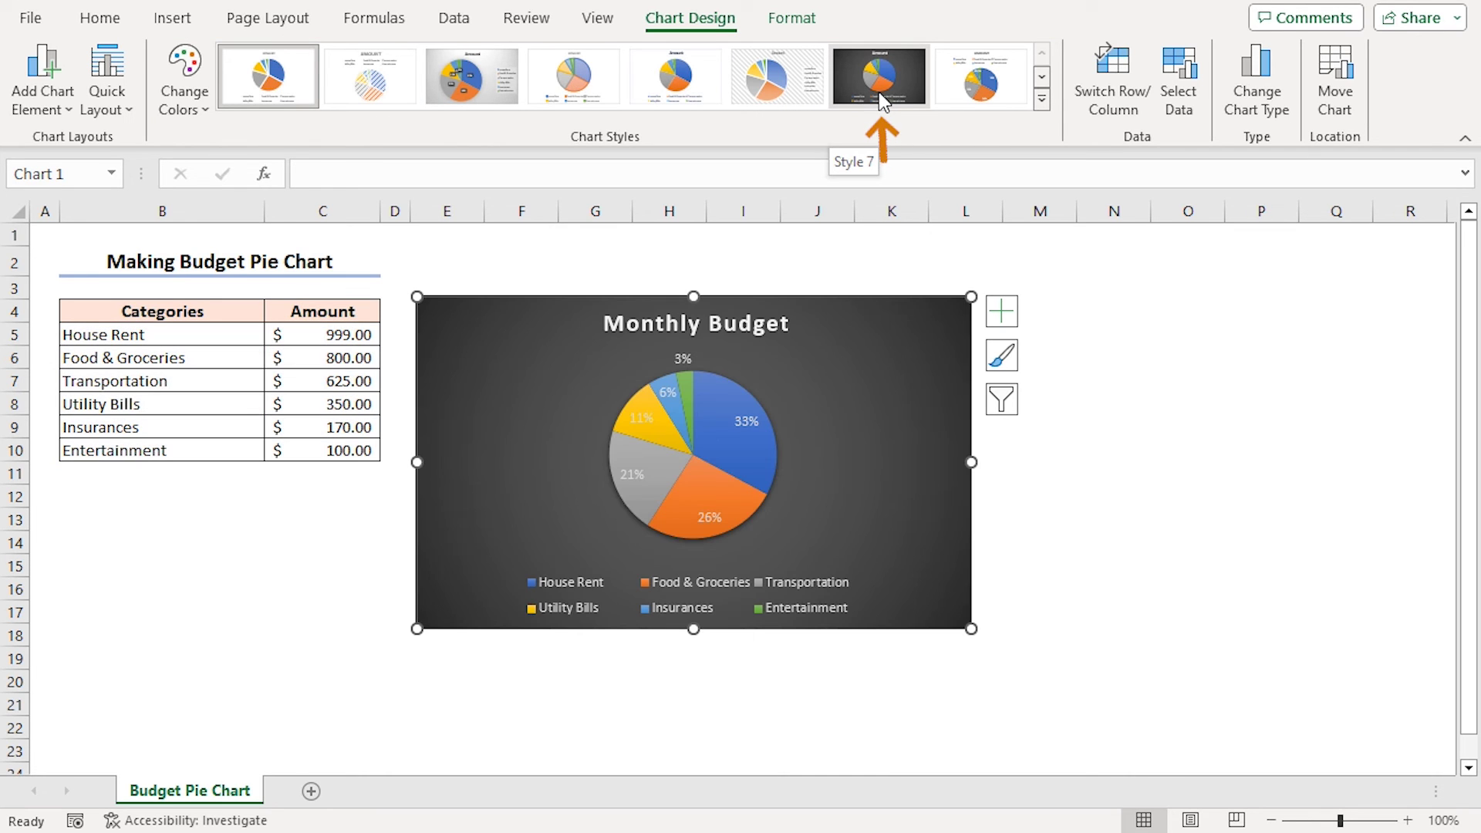
Step: Enlarge the chart toward the lower right and move its legend back to the right
left_click_drag(970, 629, 1023, 695)
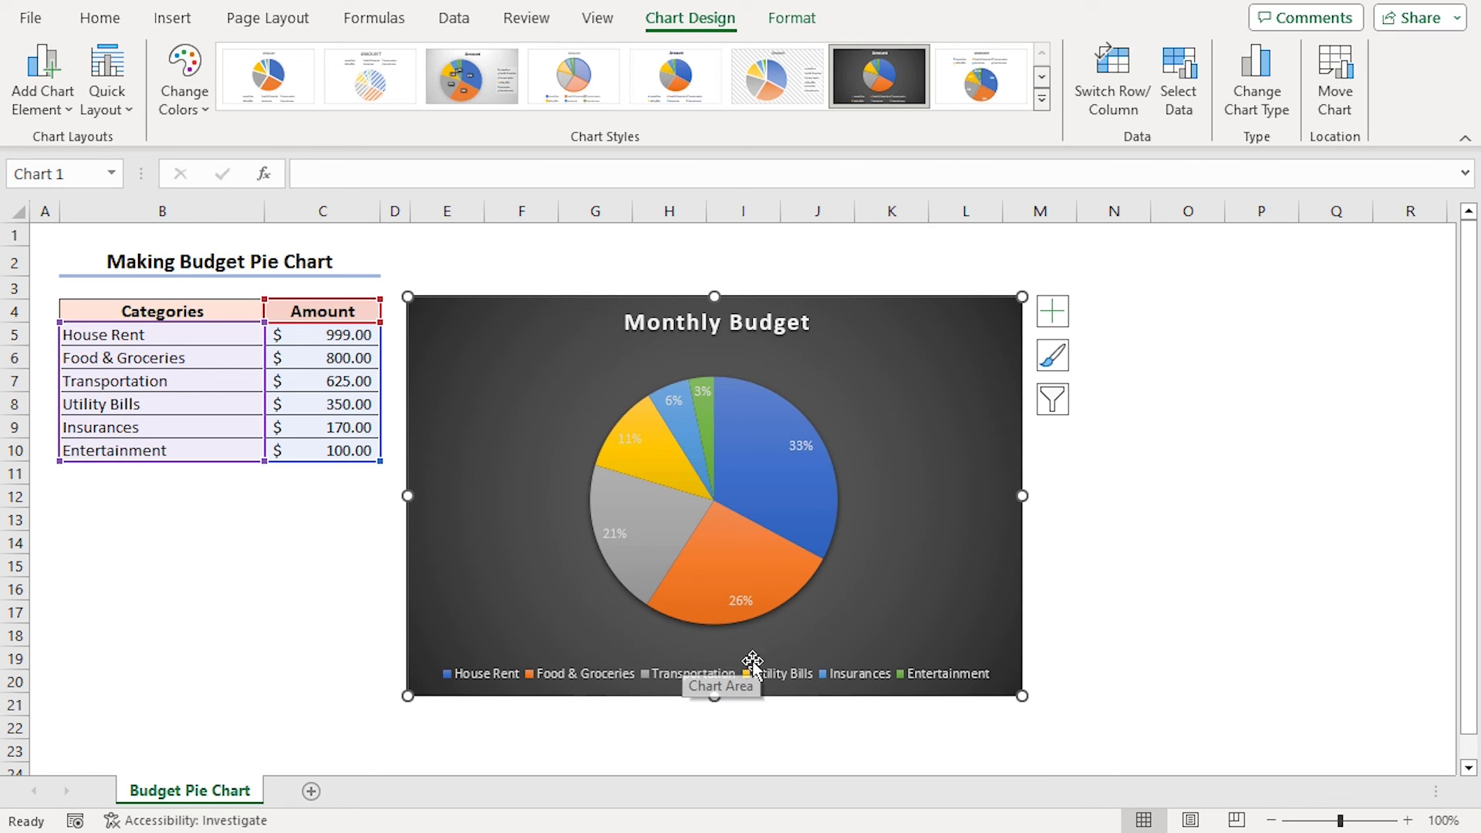
left_click(1052, 310)
left_click(1237, 387)
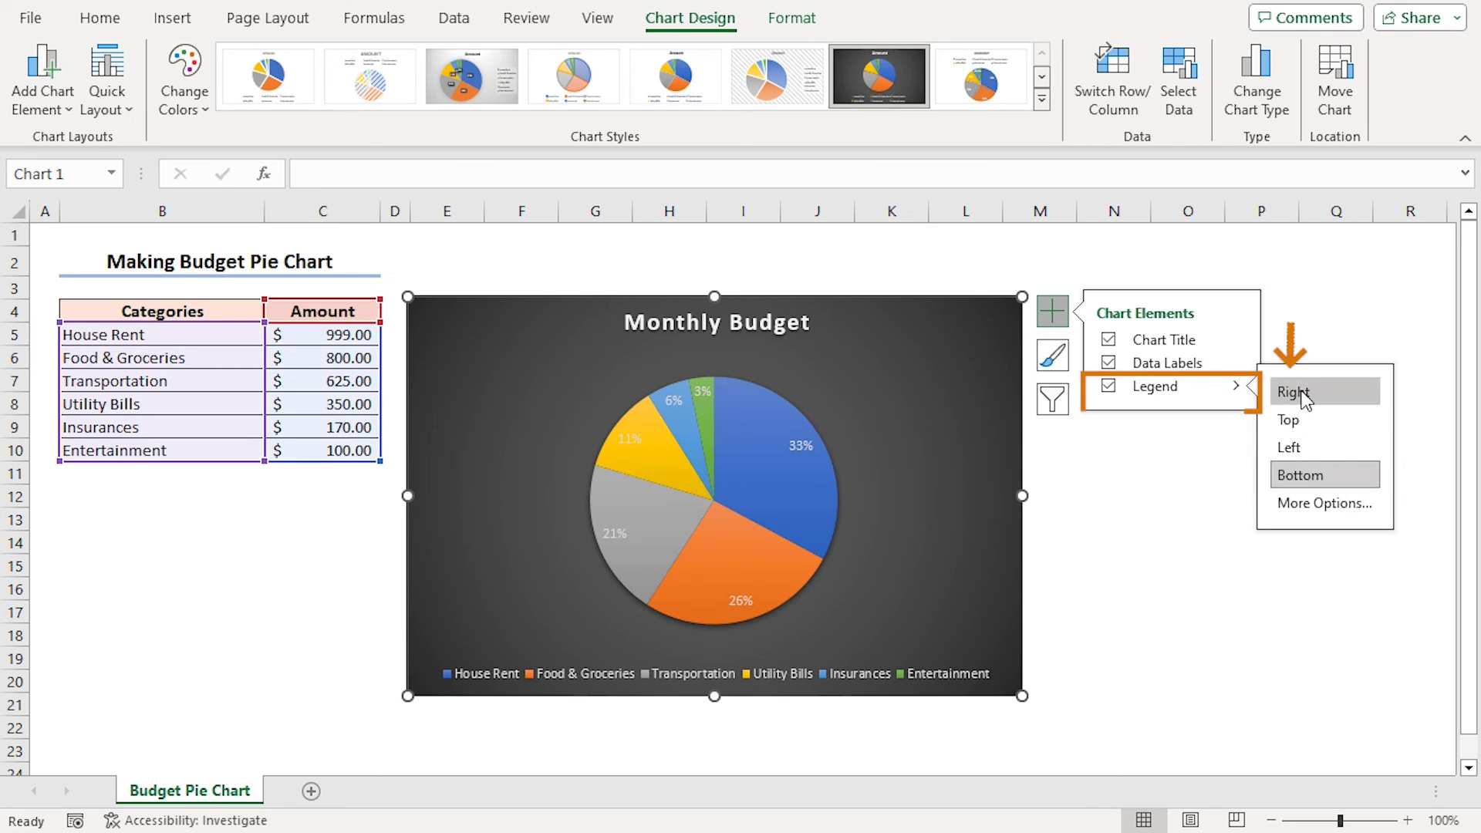
left_click(1293, 391)
left_click(1100, 557)
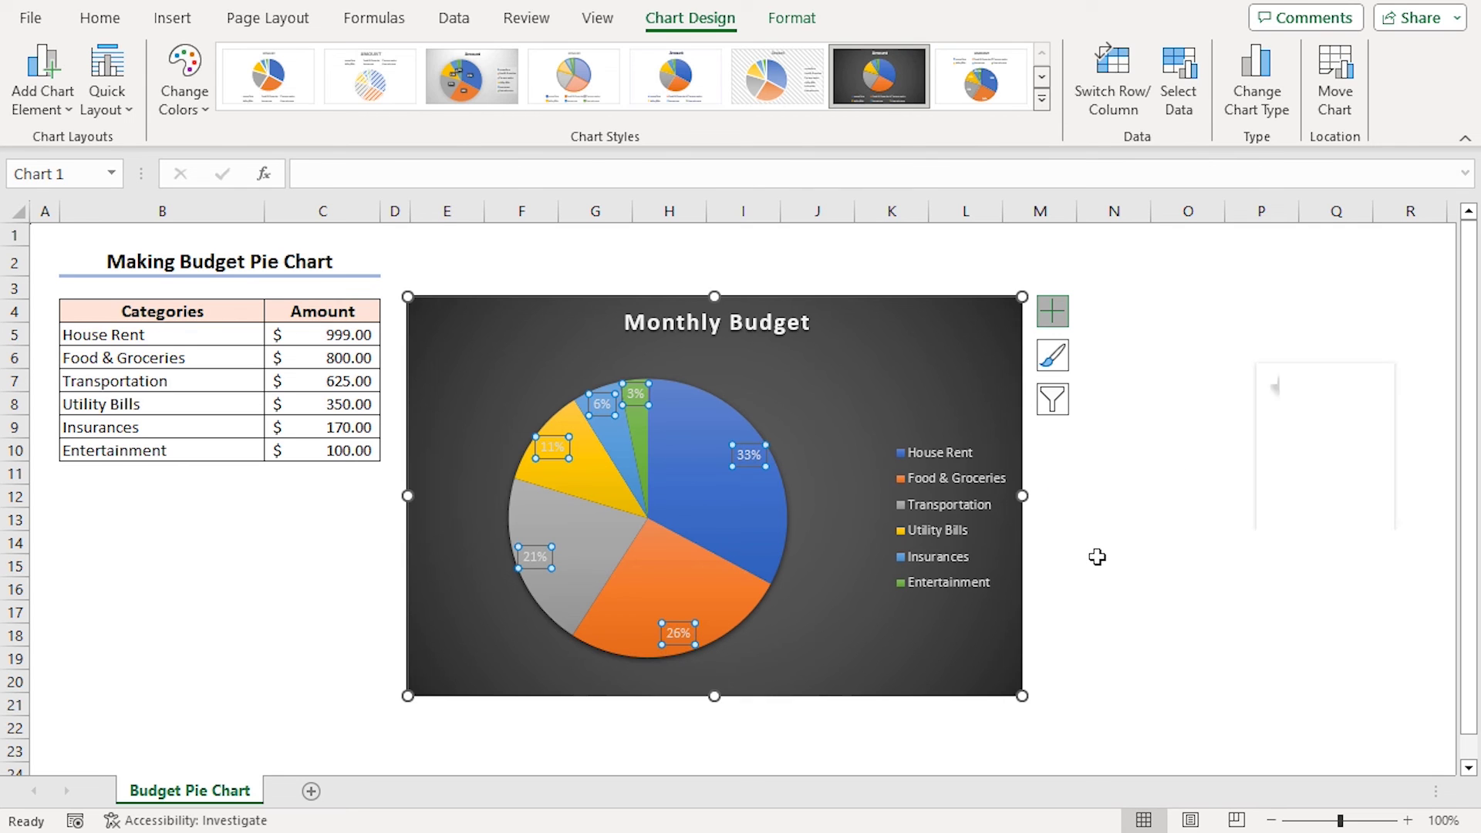